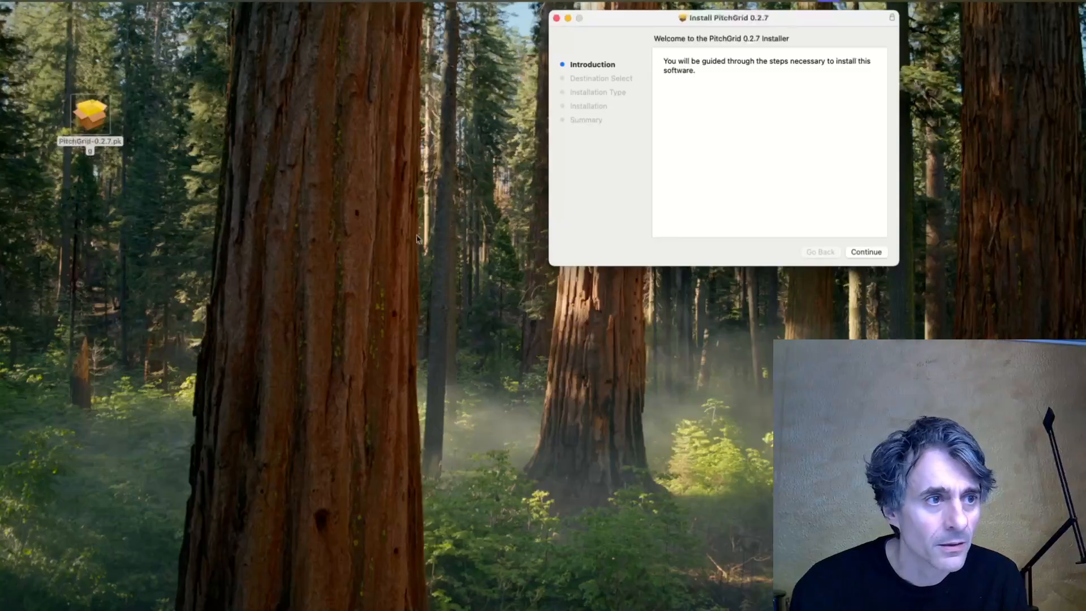
Run the standard PitchGrid 0.2.7 installation on Macintosh HD, authorising it with the account password, and close the installer.
left_click(866, 252)
left_click(866, 252)
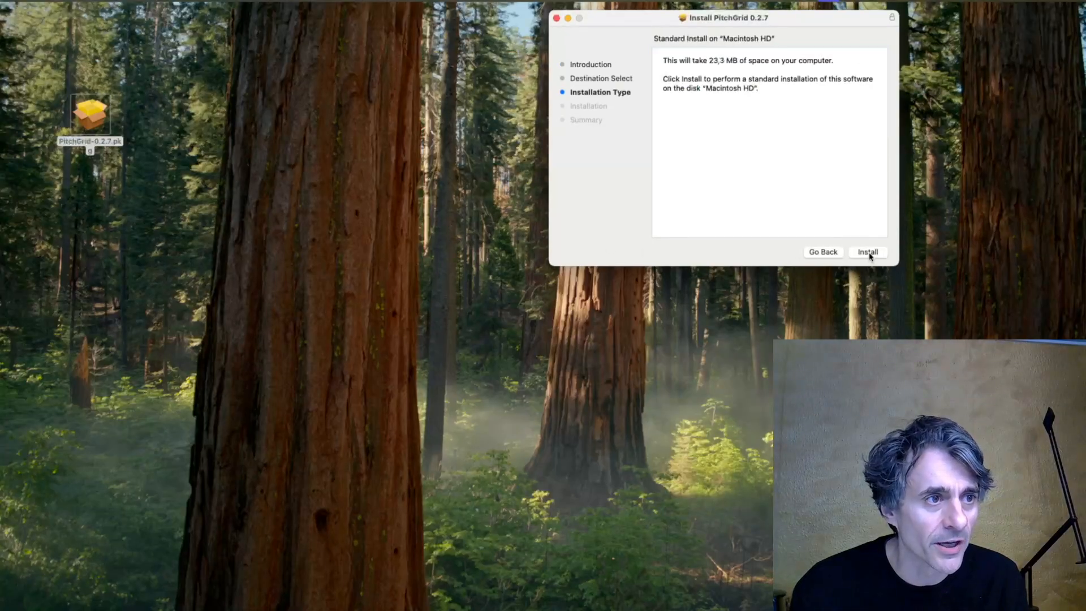
left_click(869, 254)
type("password")
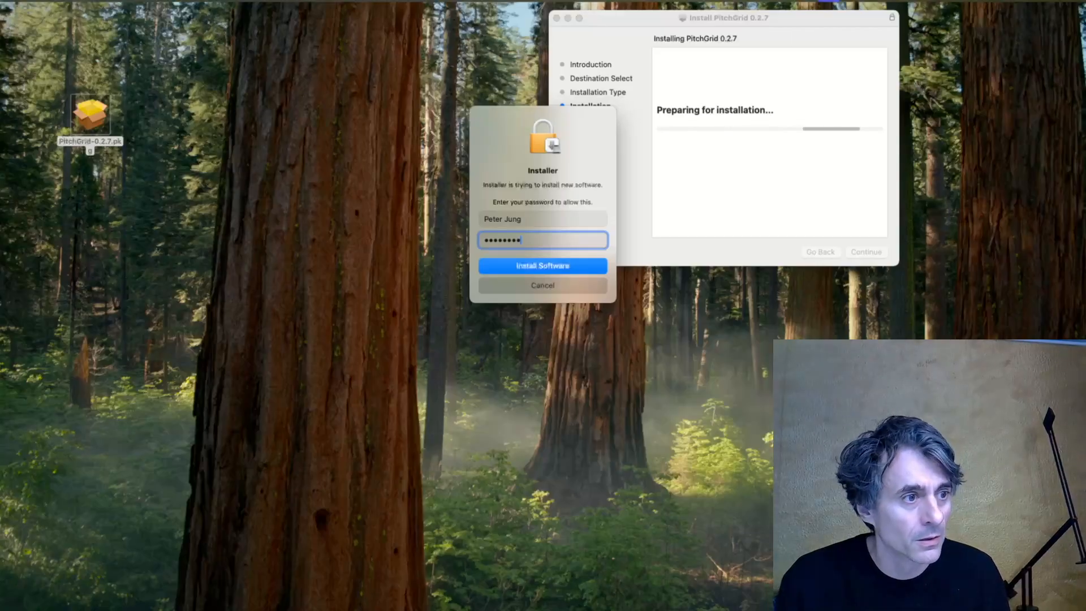
key("Return")
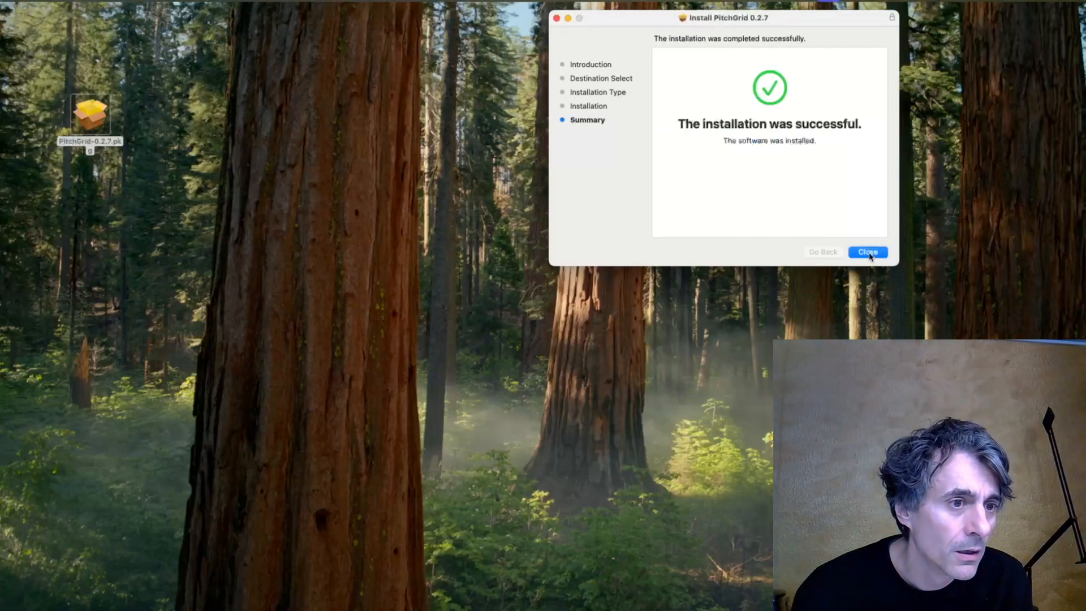
left_click(868, 252)
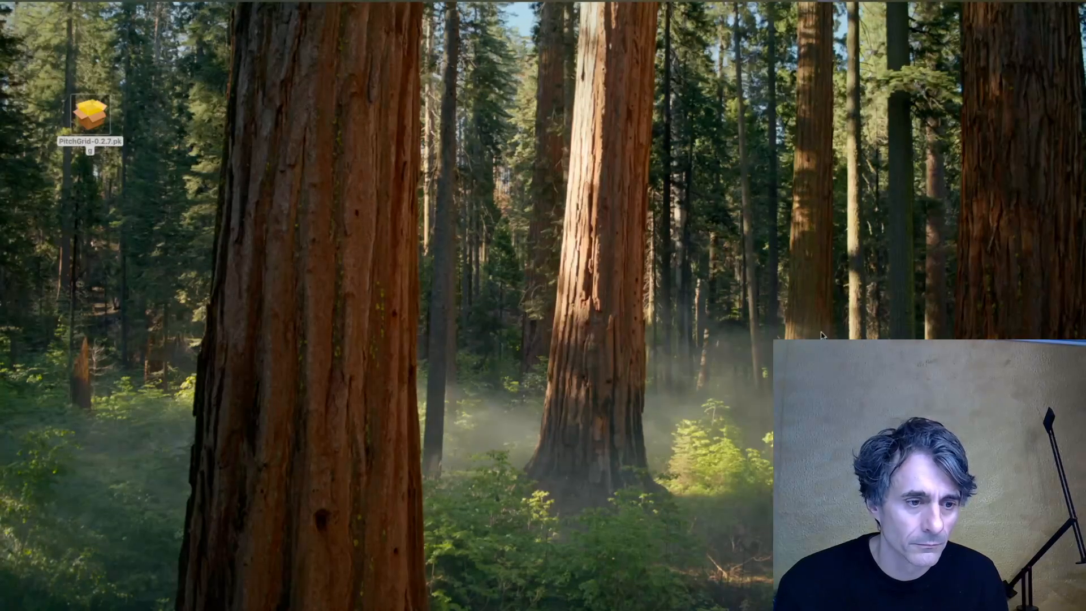
Open Logic Pro and create a new project with one MIDI software instrument track.
key("super+space")
type("l")
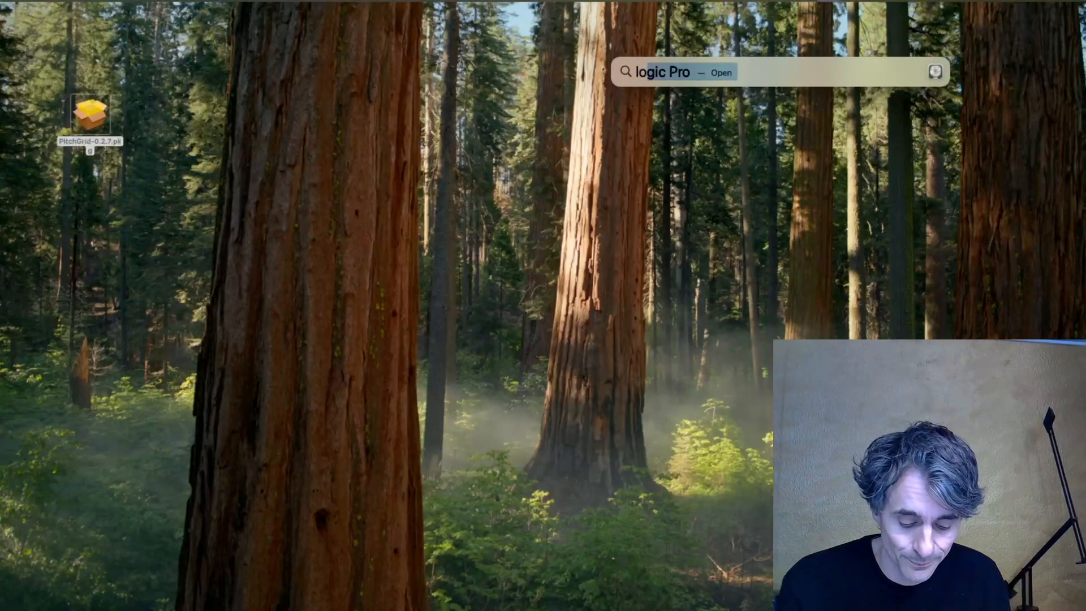
key("Return")
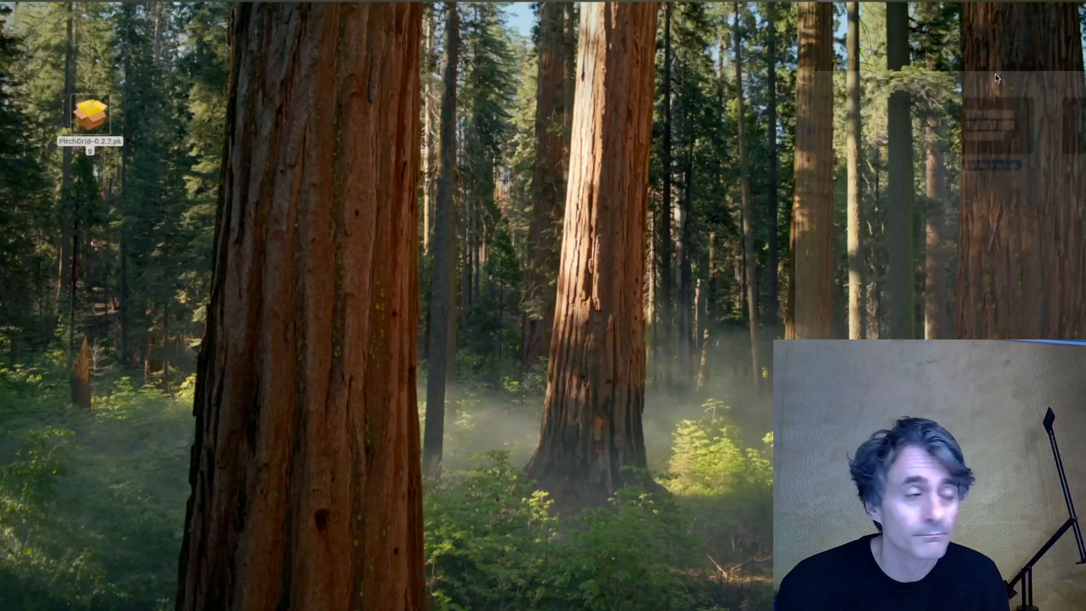
key("Return")
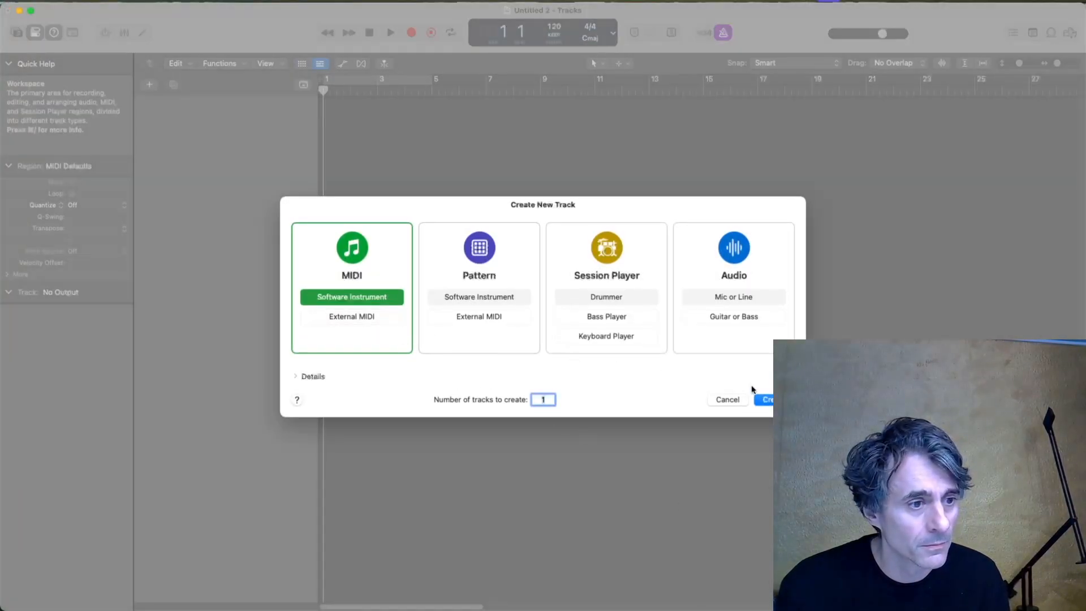
left_click(765, 400)
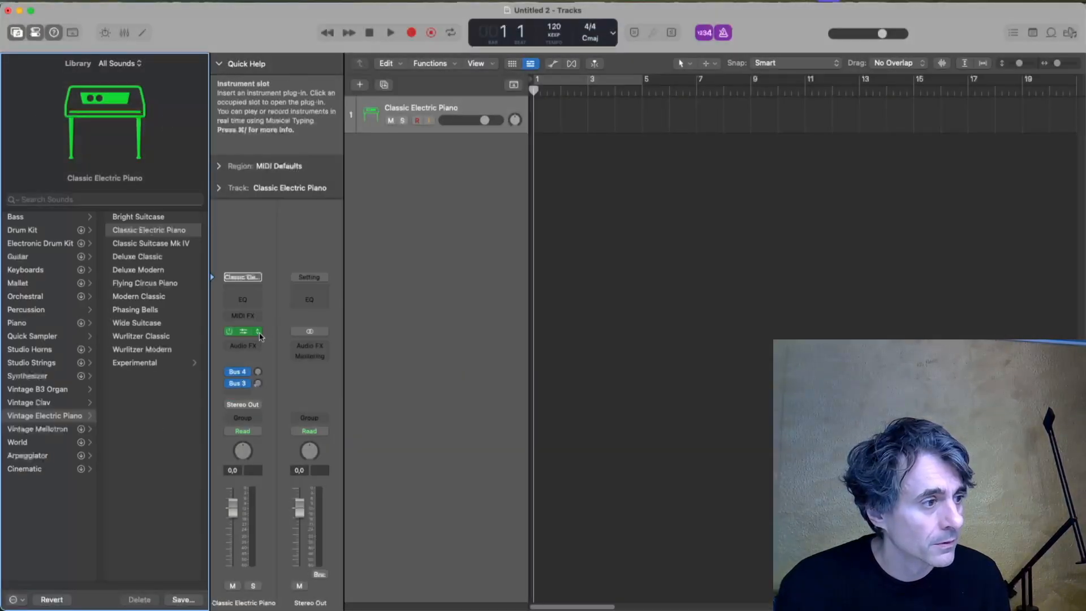
Load the stereo version of Pianoteq 8 STAGE as the track's instrument and move its window clear of the channel strip.
left_click(259, 333)
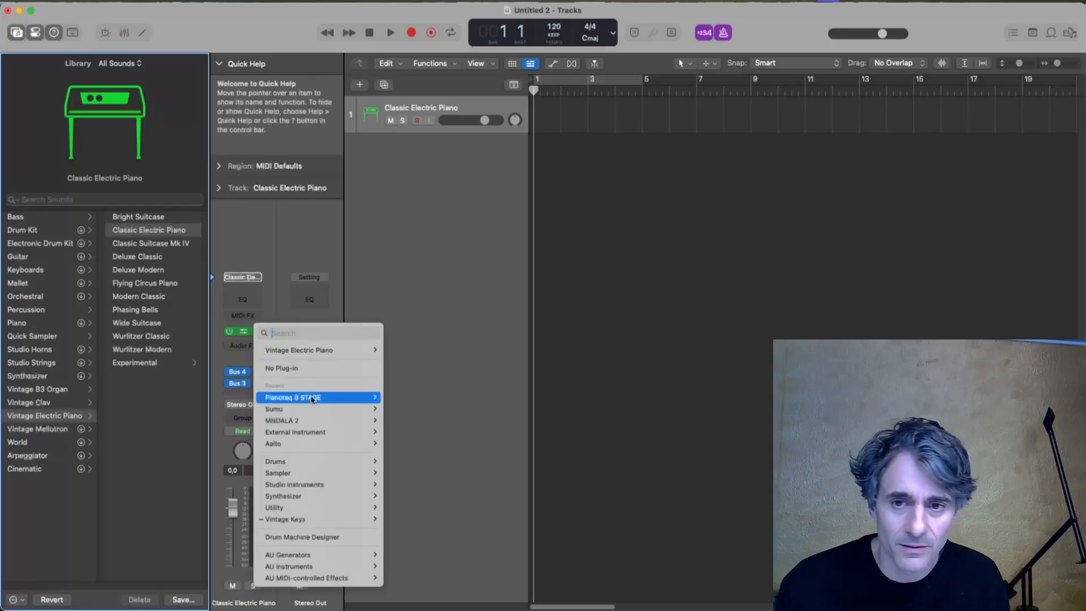
mouse_move(313, 399)
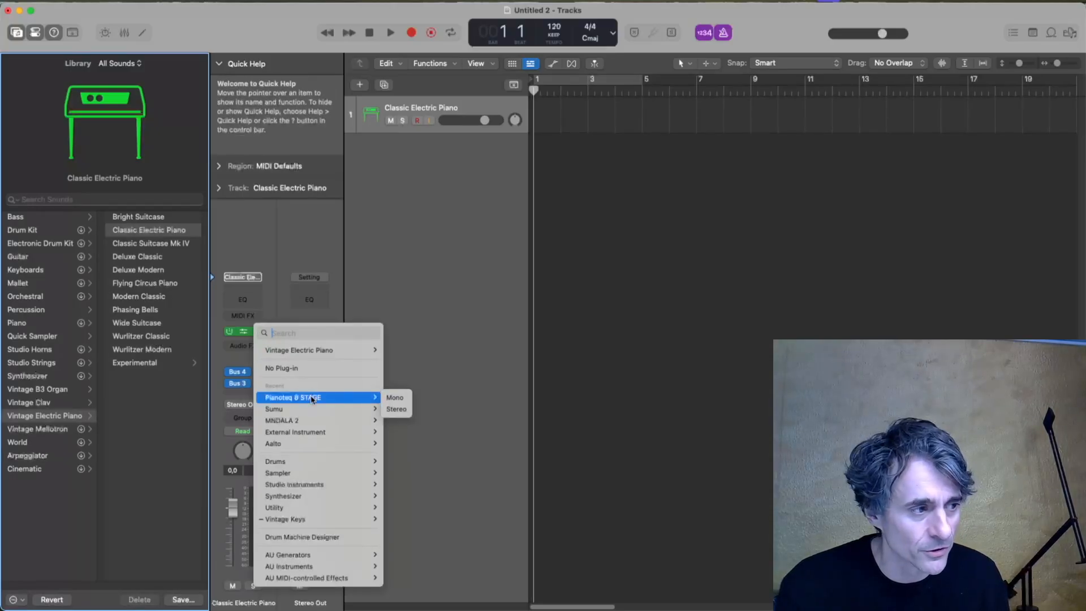
left_click(396, 409)
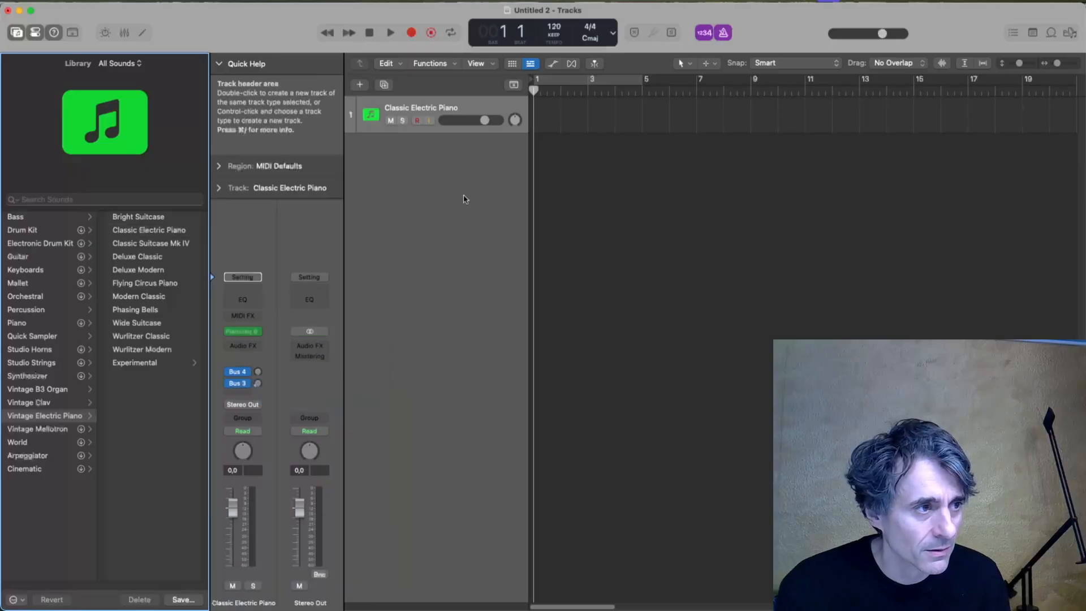
left_click_drag(581, 155, 745, 69)
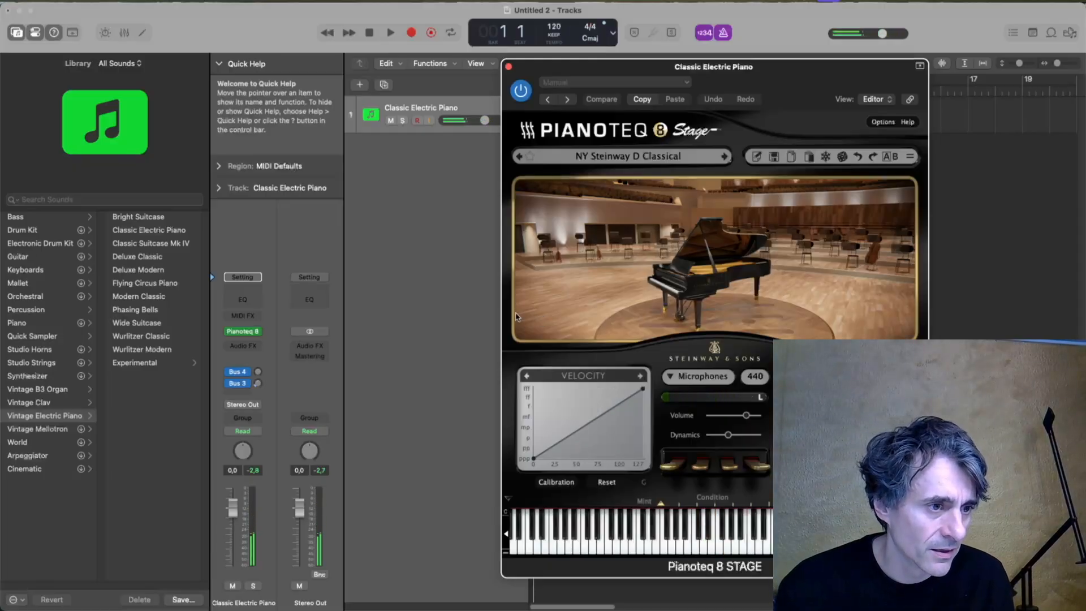
Insert the Node Audio PitchGrid Audio Unit as the track's MIDI effect and place its window beside the Pianoteq window.
left_click(244, 316)
mouse_move(269, 451)
mouse_move(374, 450)
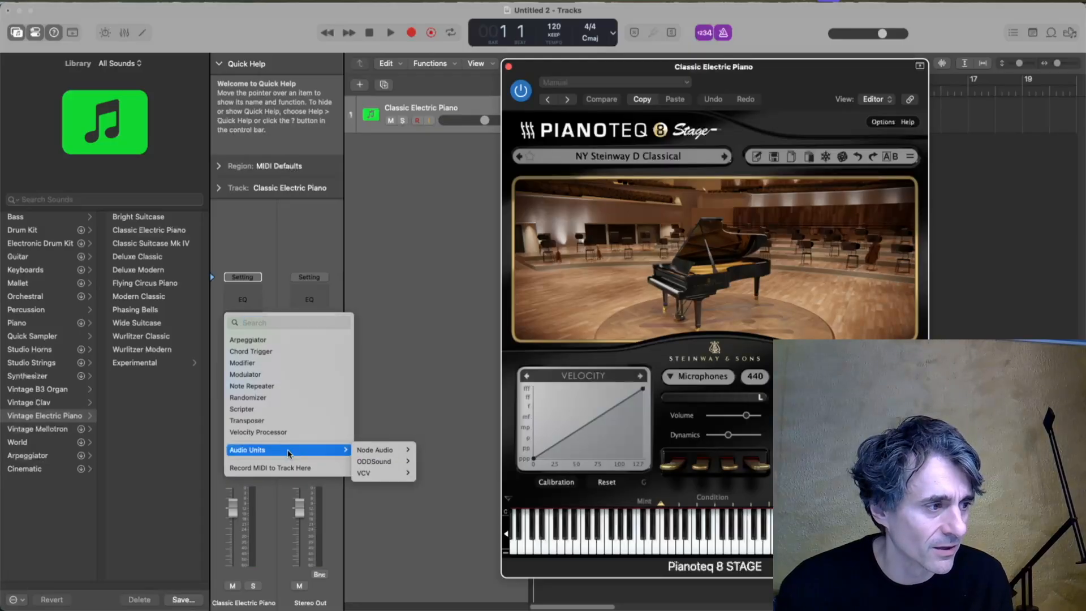
left_click(445, 451)
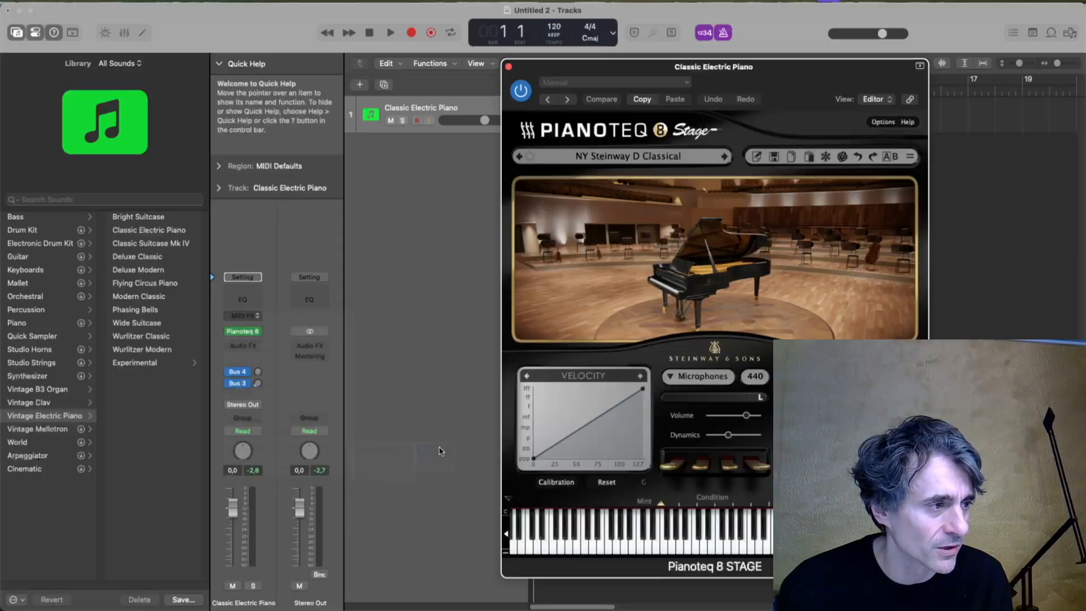
left_click_drag(601, 153, 297, 35)
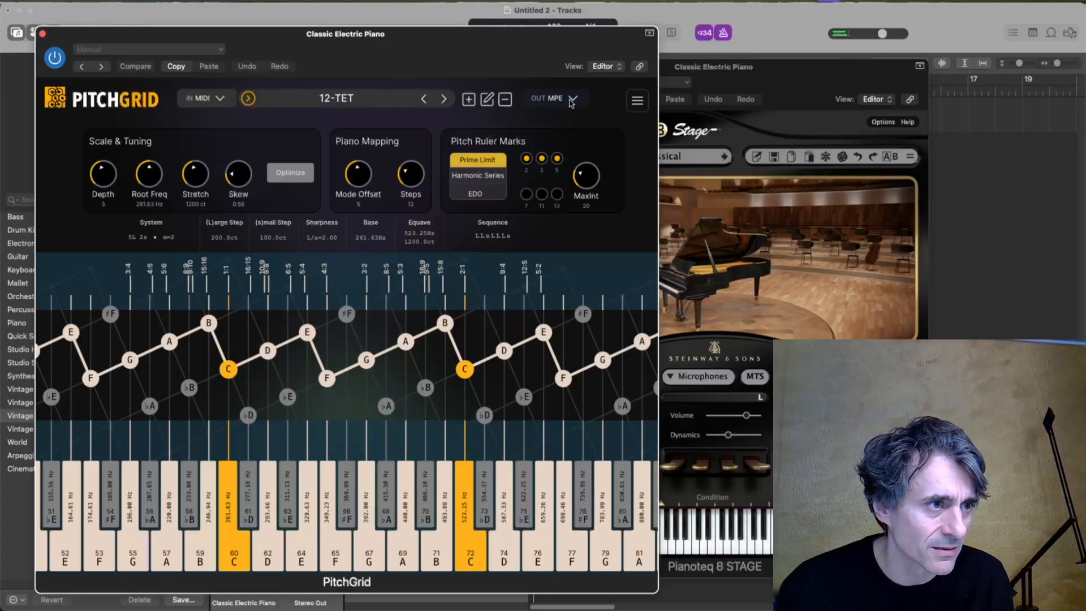
Switch PitchGrid's output mode to MTS-ESP (system global) and reposition the Pianoteq window to compare both plug-ins.
left_click(574, 99)
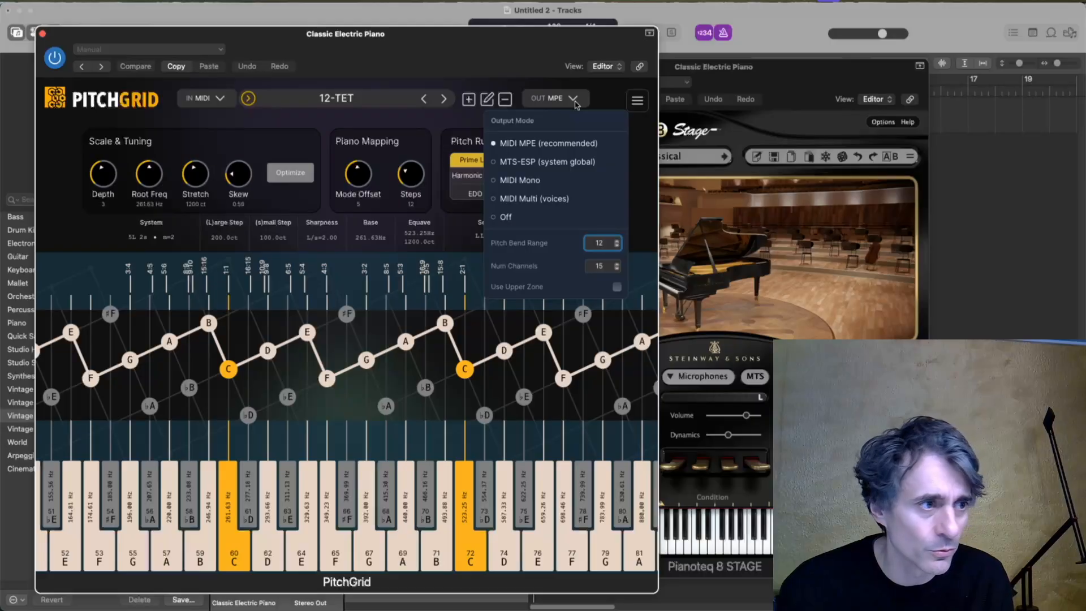
left_click(573, 162)
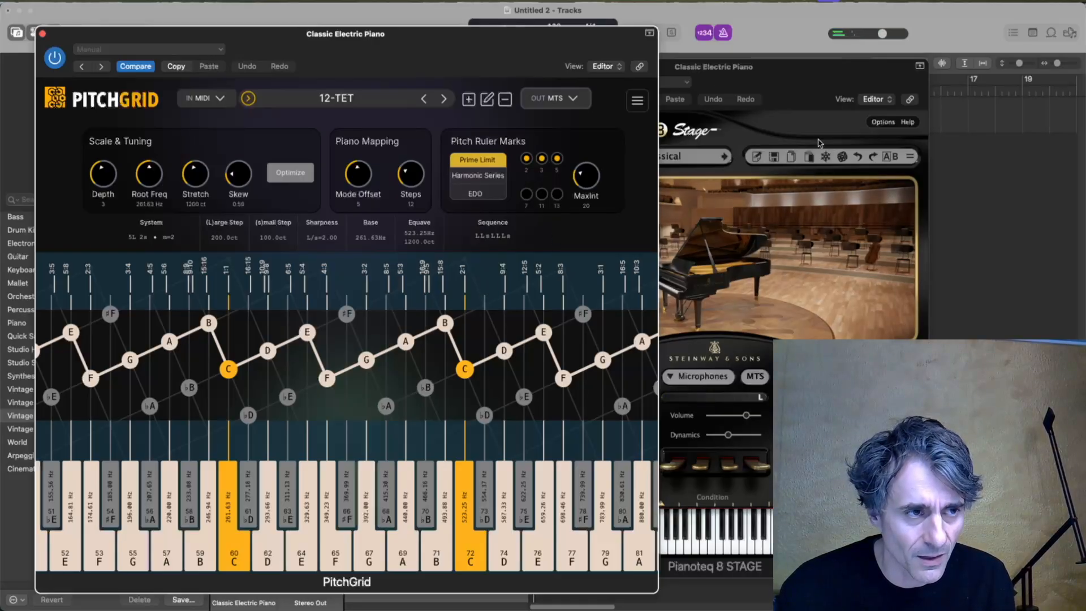
left_click_drag(791, 71, 876, 59)
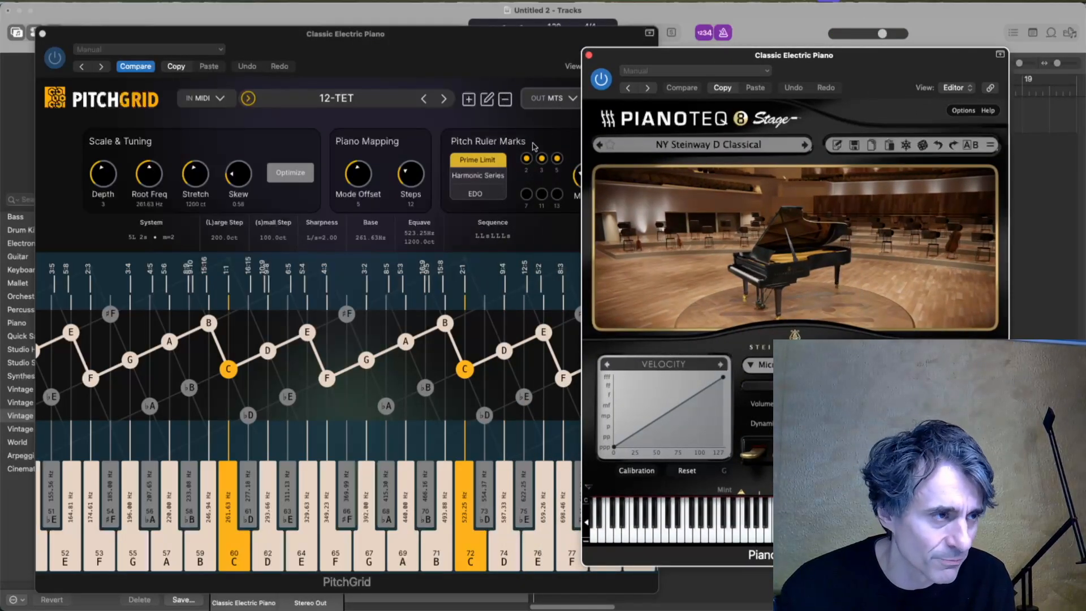
left_click(398, 51)
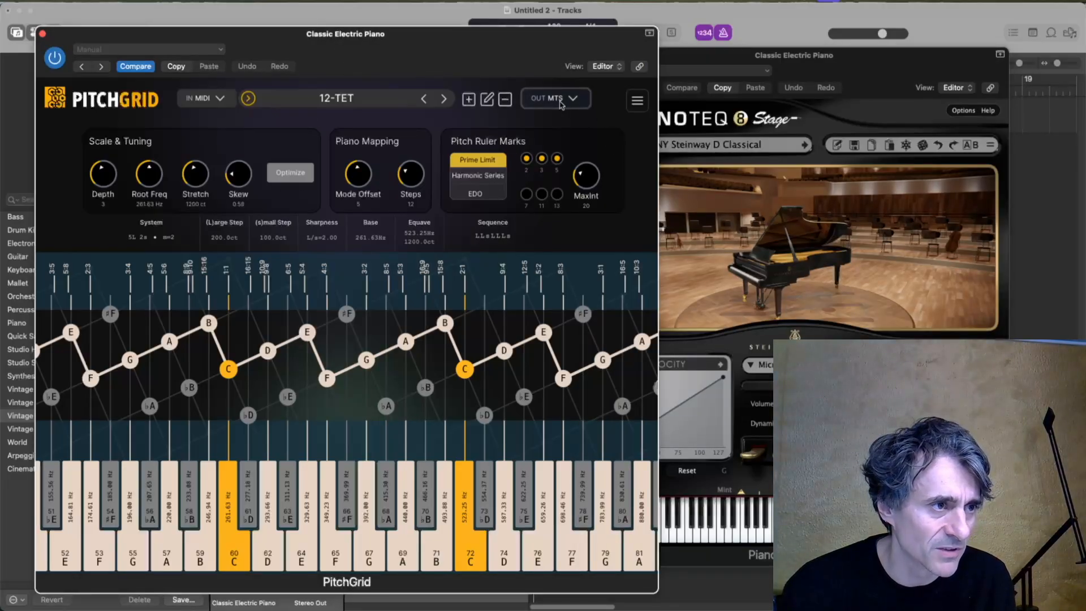
left_click(823, 68)
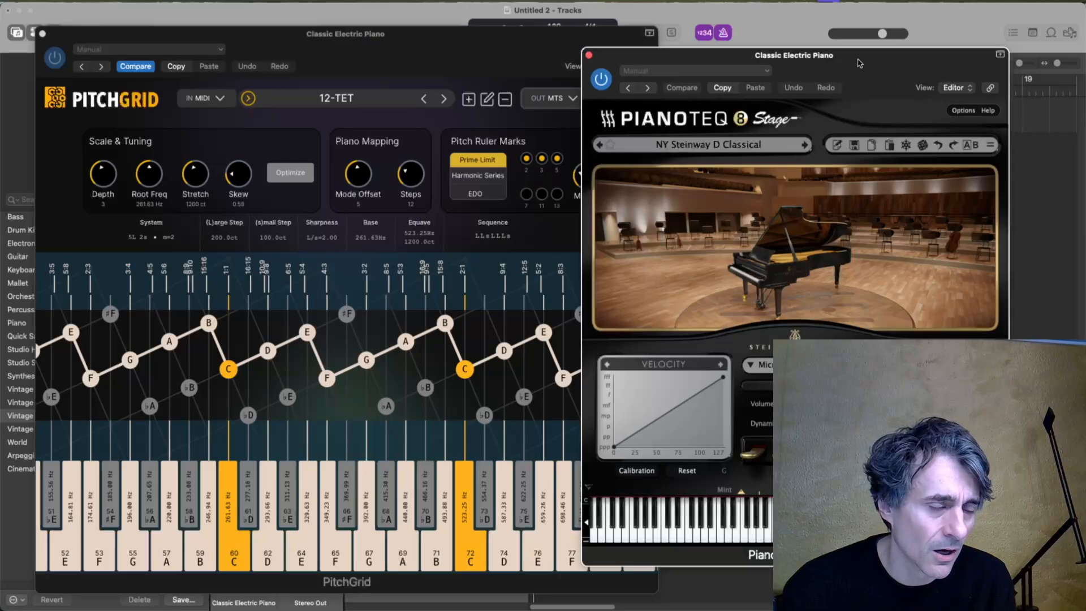
left_click(395, 41)
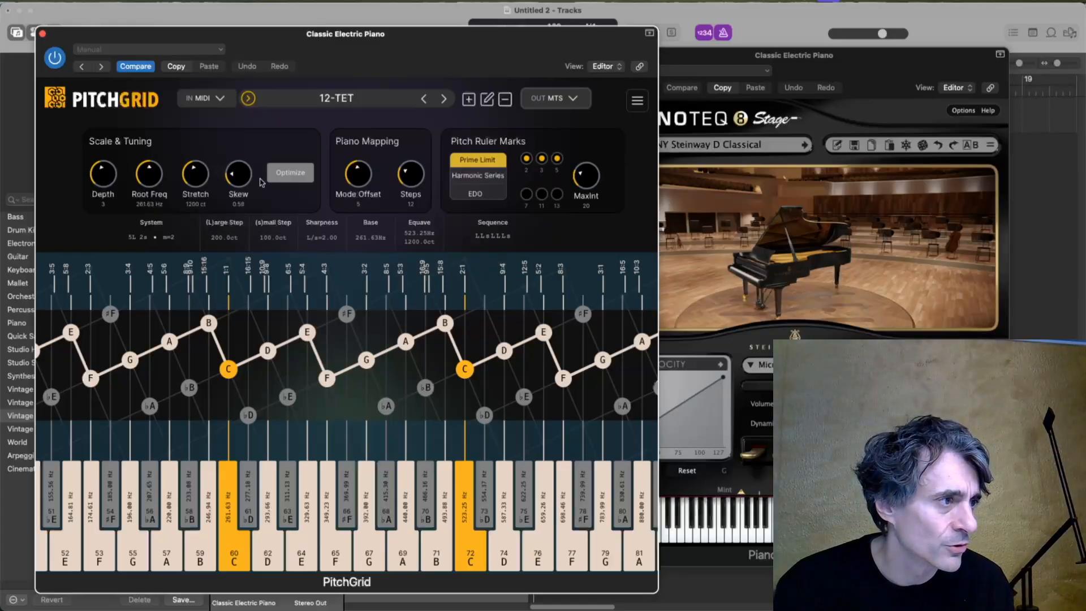
Adjust PitchGrid's Skew to give a large step of about 191 ct and a small step of about 122.5 ct, and separate the plug-in windows.
left_click_drag(244, 182, 247, 184)
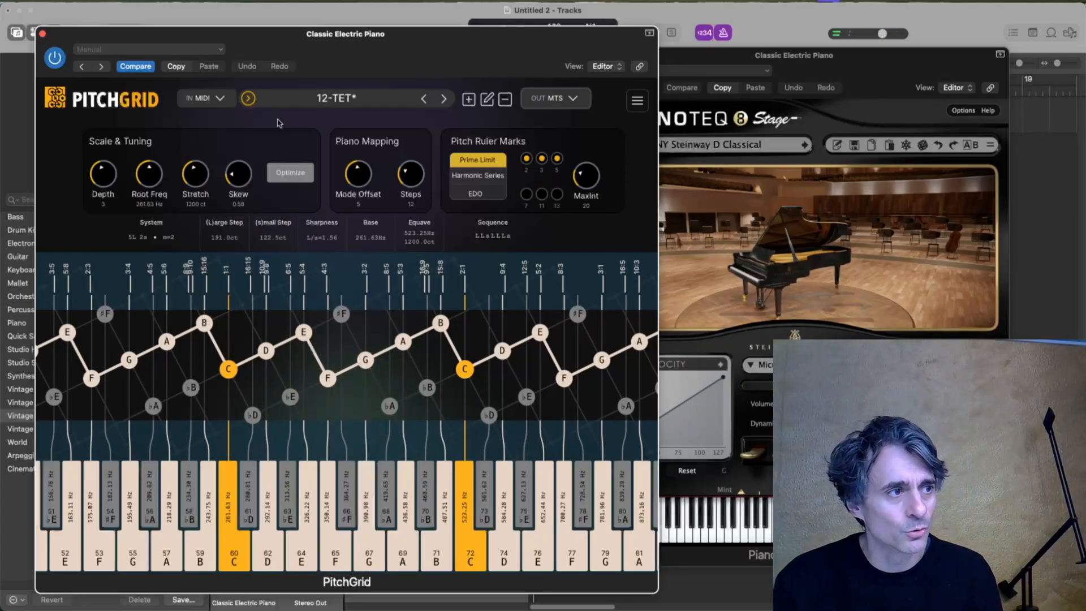
left_click_drag(798, 60, 845, 57)
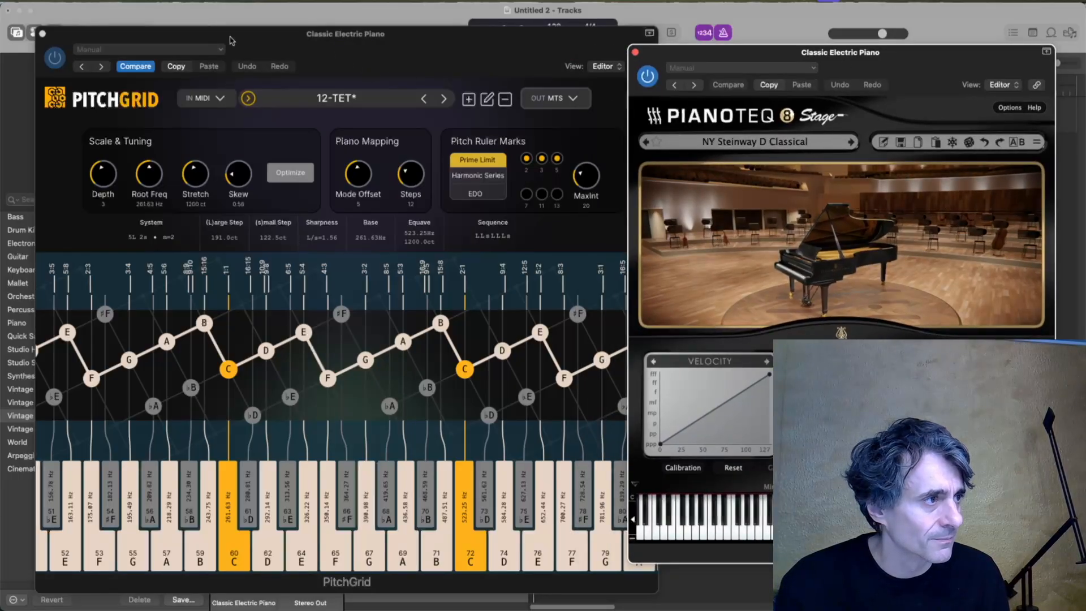
left_click_drag(230, 41, 475, 38)
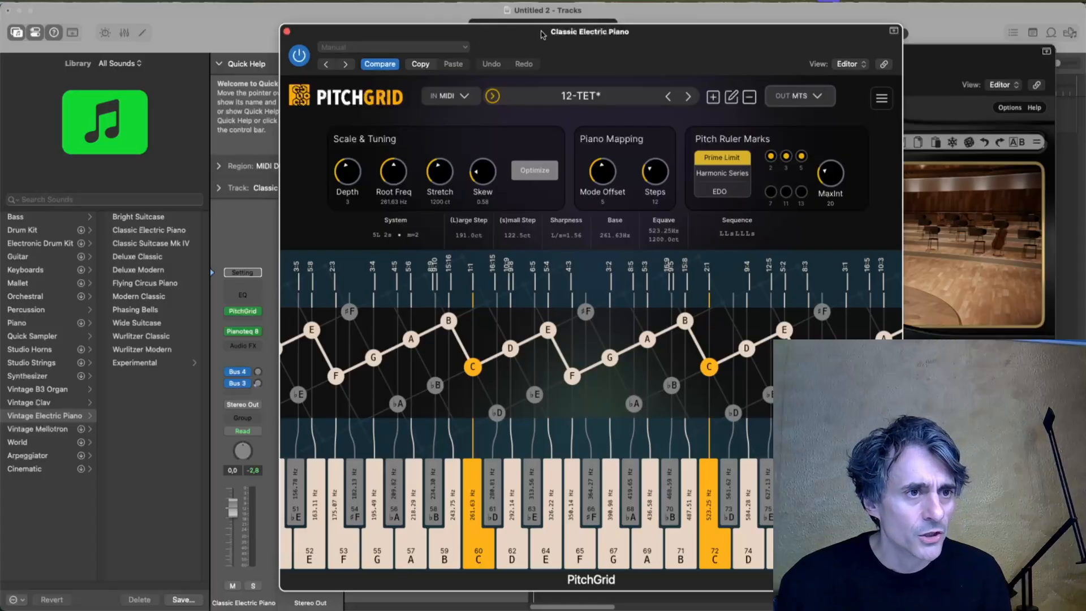
Set PitchGrid's output mode to MIDI MPE (recommended) and move its window clear of the Pianoteq window.
left_click(804, 97)
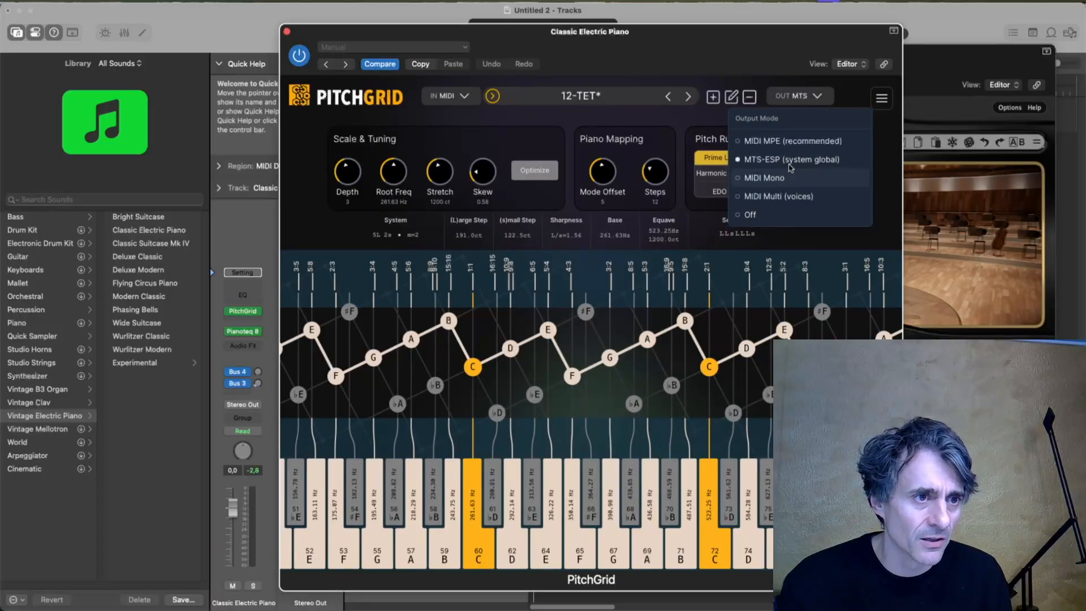
left_click(808, 97)
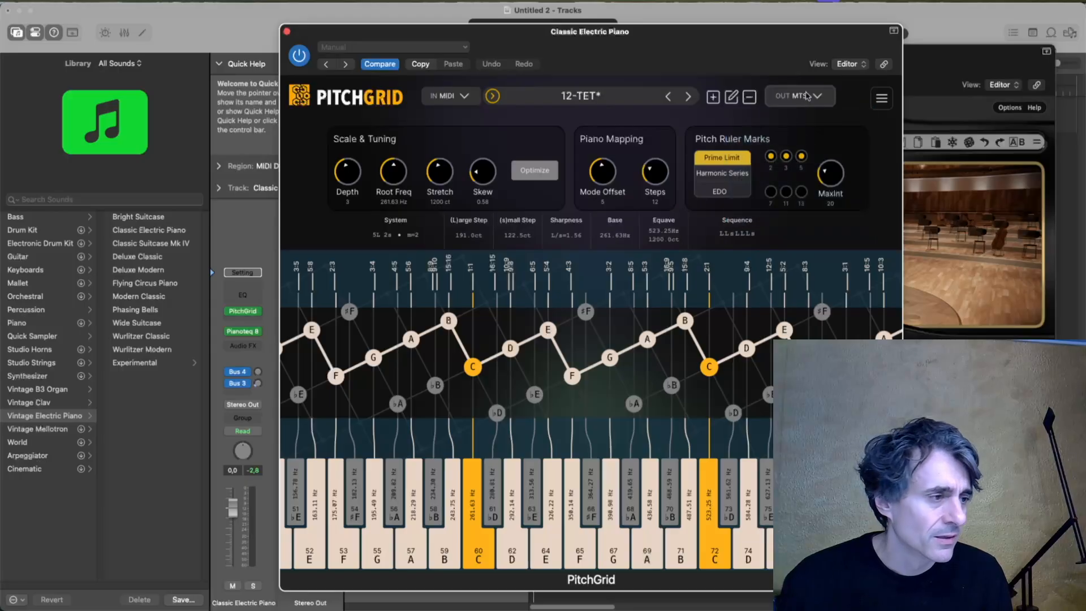
left_click(808, 97)
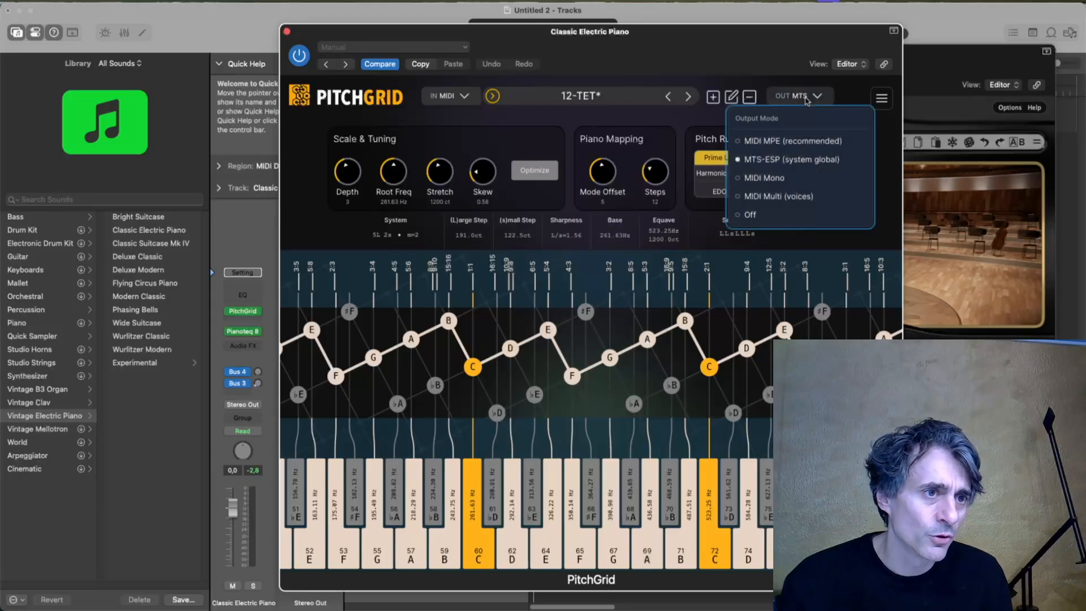
left_click(800, 146)
left_click_drag(783, 34, 500, 27)
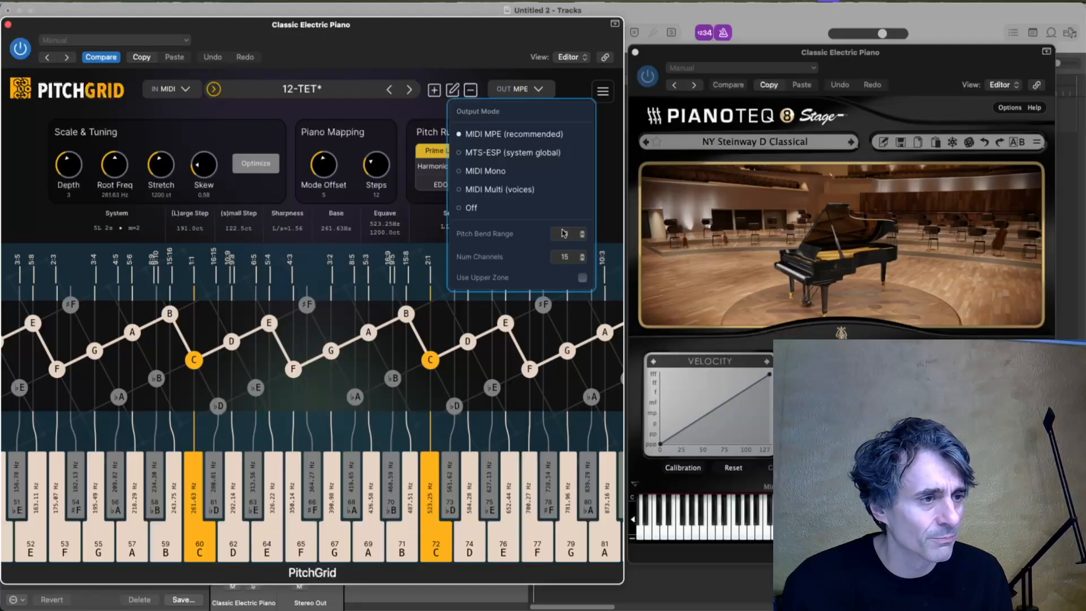
Open Pianoteq's MIDI options and change the action assigned to Pitch Bend in the global MIDI mapping.
left_click(946, 55)
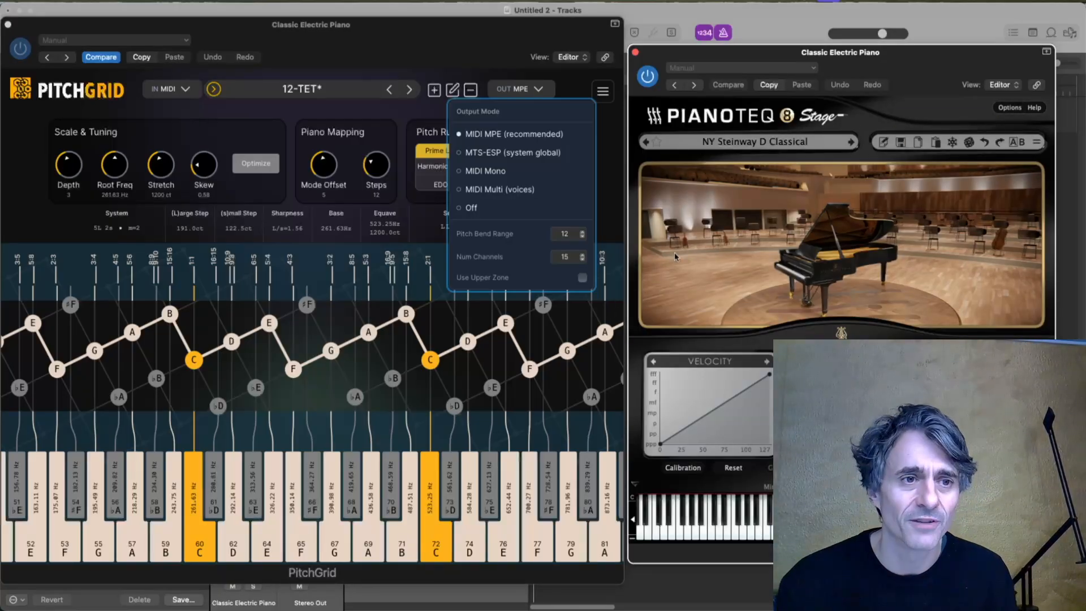
left_click(1008, 109)
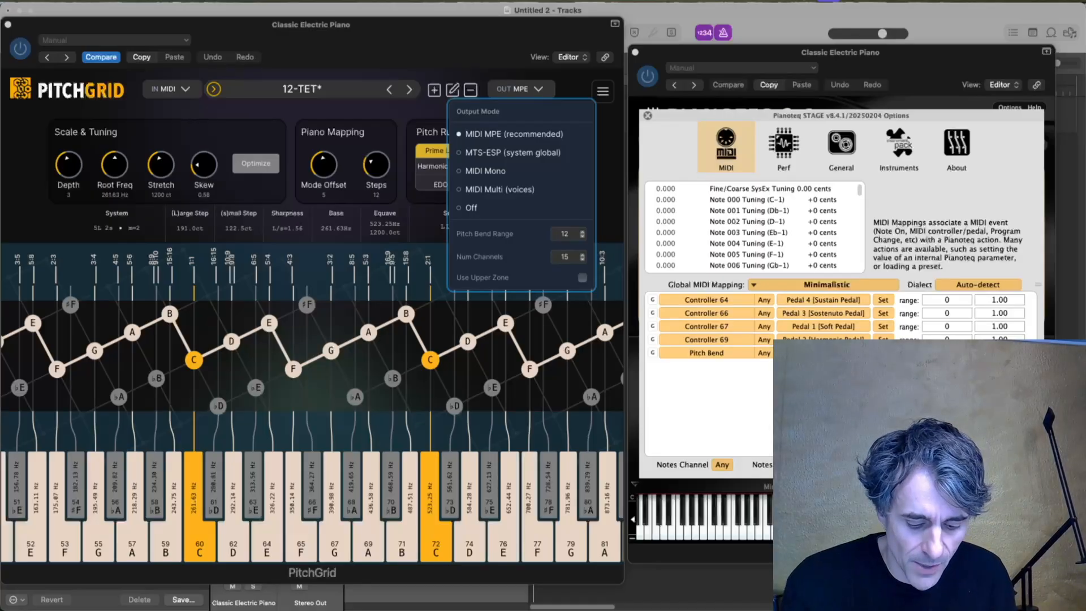
left_click(823, 353)
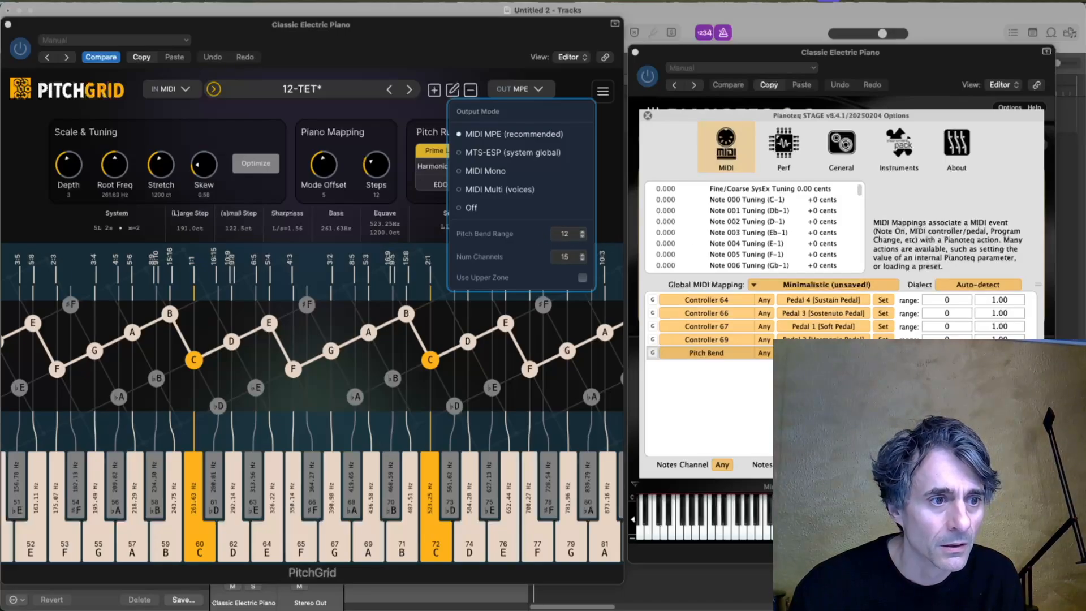
Save the modified global MIDI mapping under the name PB12.
left_click(857, 286)
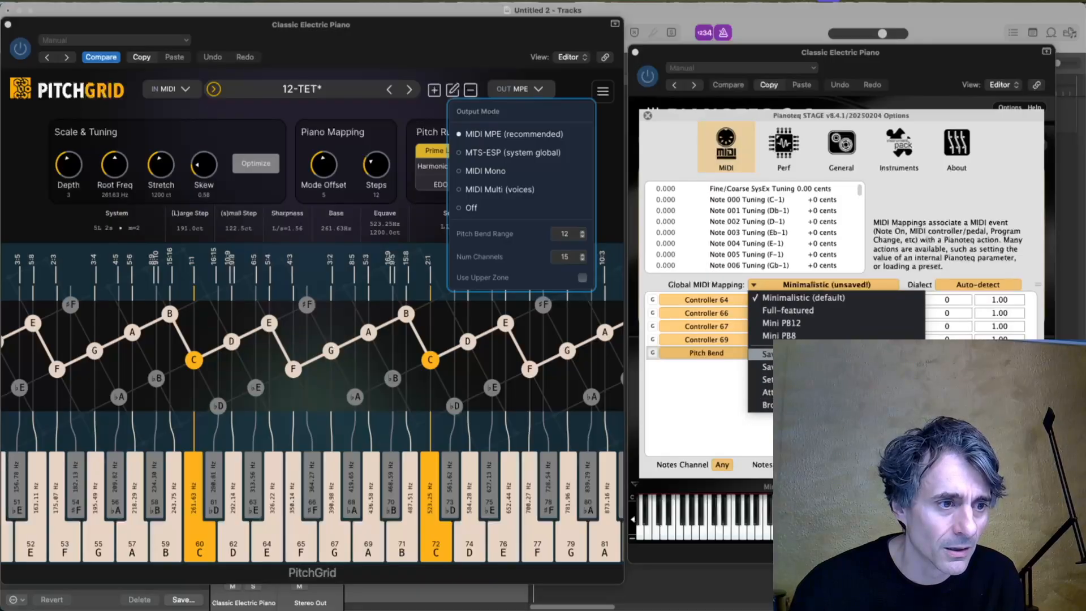
left_click(792, 354)
double_click(807, 291)
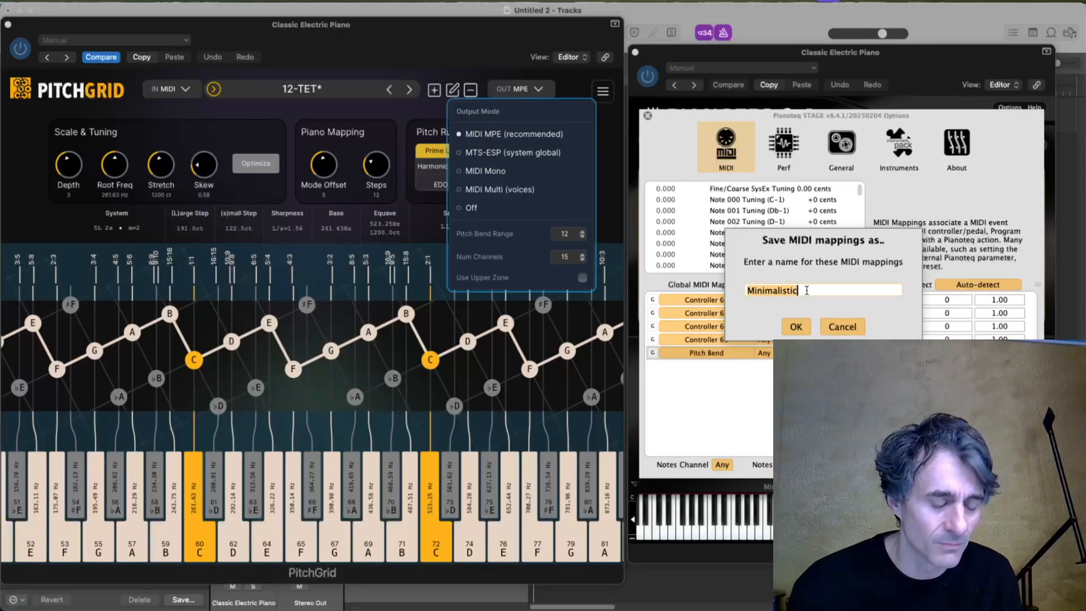
key("BackSpace")
type("PB12")
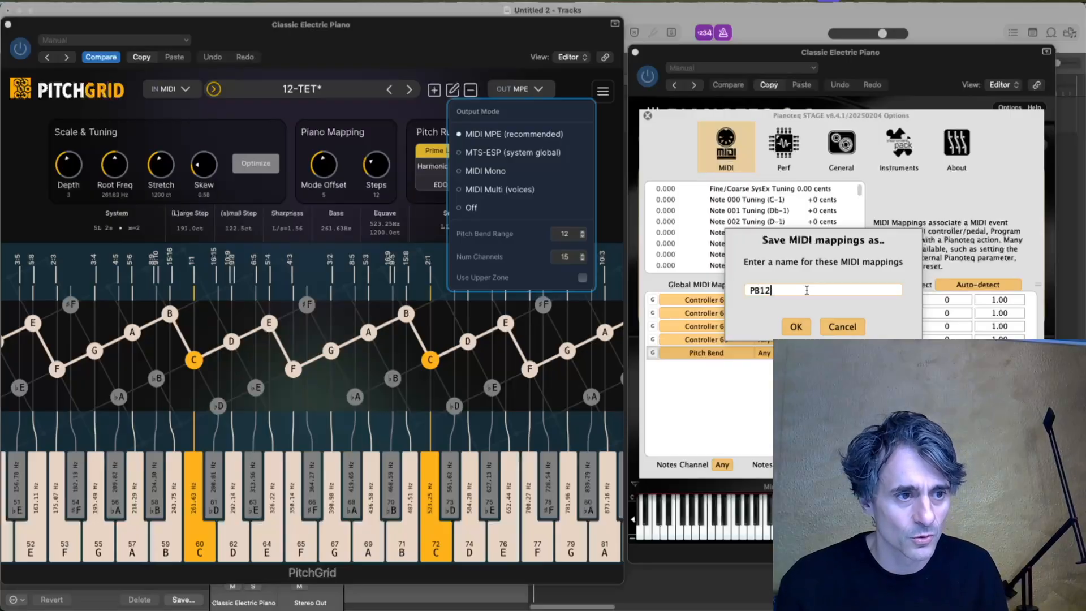
left_click(795, 327)
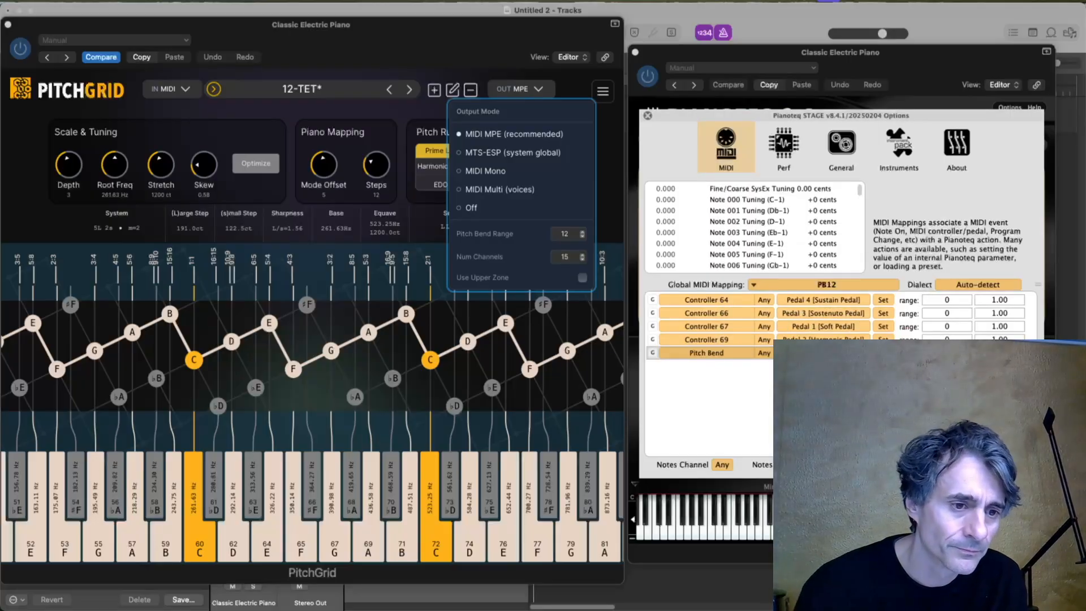
Close Pianoteq's options and PitchGrid's output settings so both plug-in windows are clear for a test chord.
left_click(648, 115)
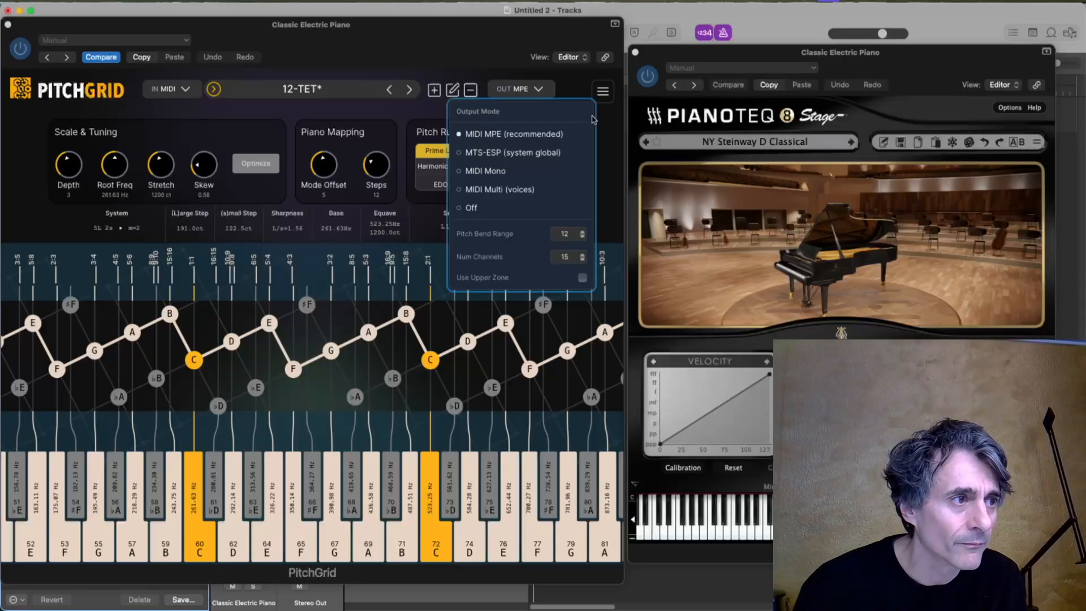
left_click(515, 84)
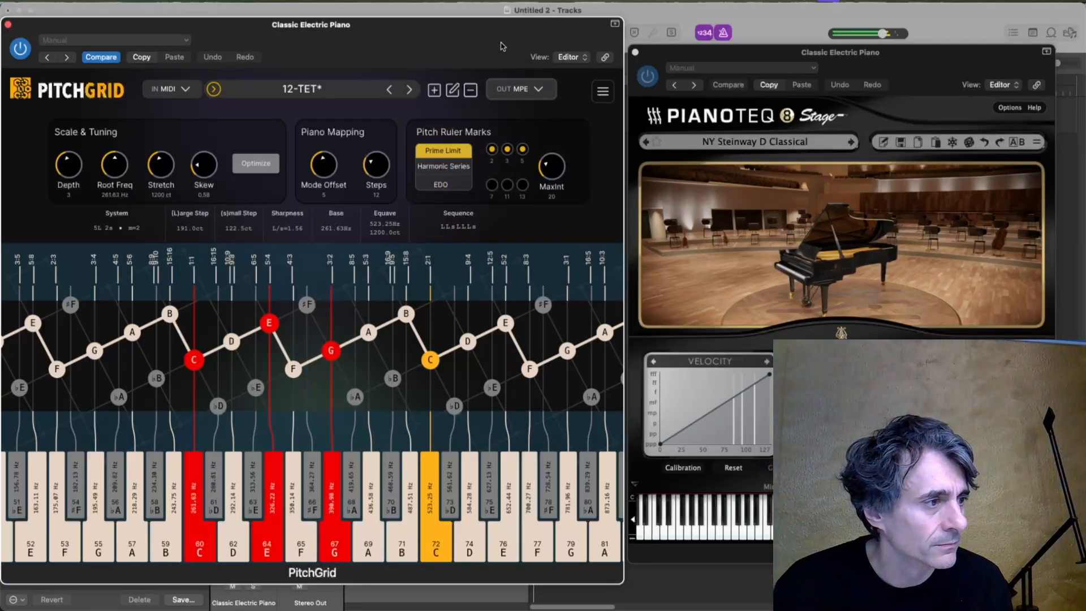
left_click_drag(210, 164, 214, 167)
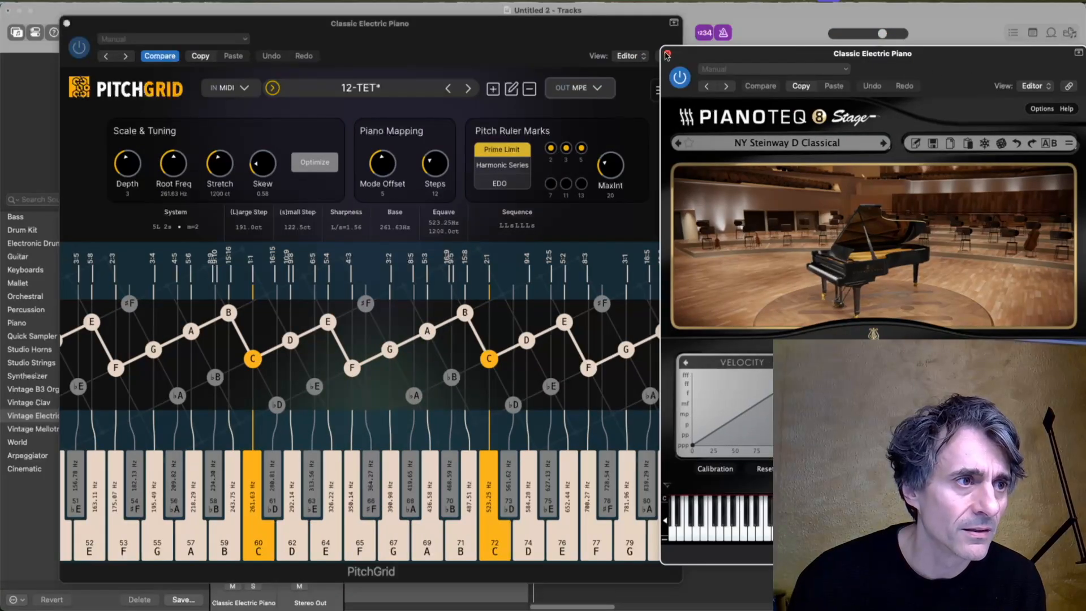
Replace Pianoteq with Surge XT as the instrument on the Classic Electric Piano track.
left_click(667, 54)
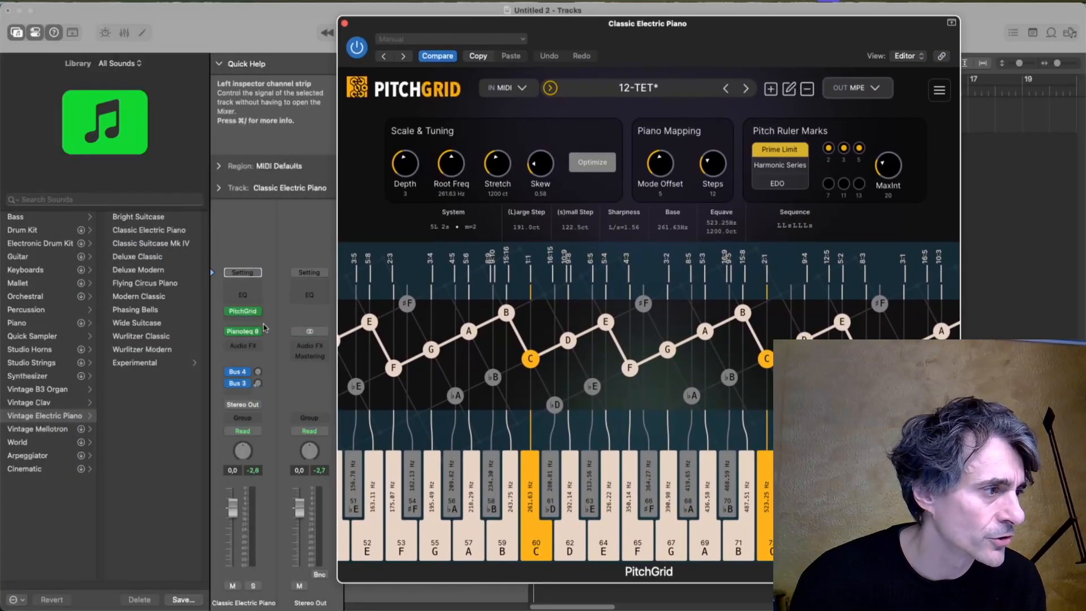
left_click(259, 331)
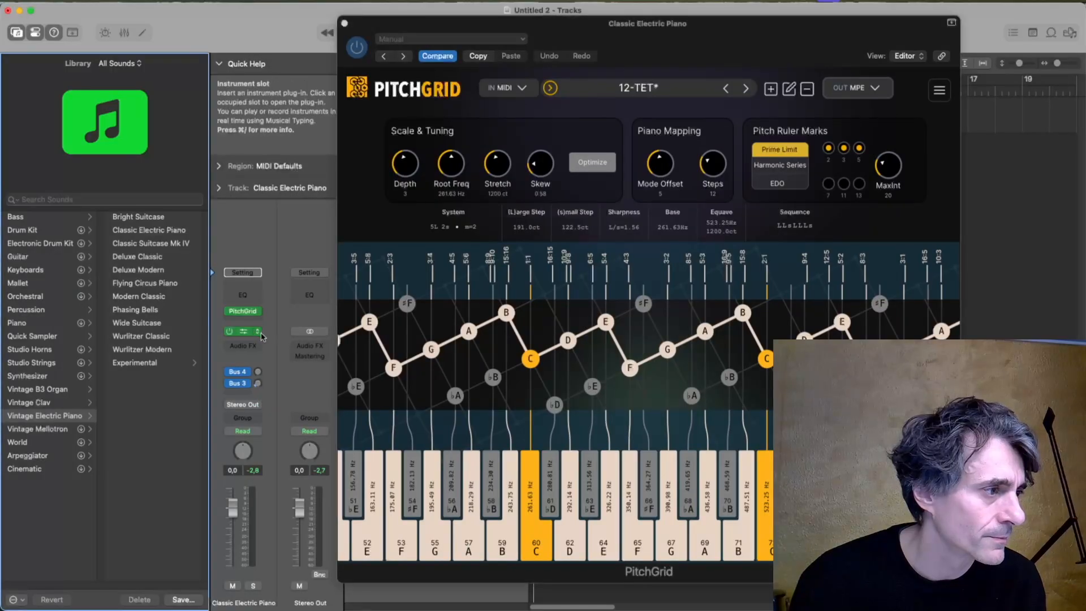
mouse_move(299, 420)
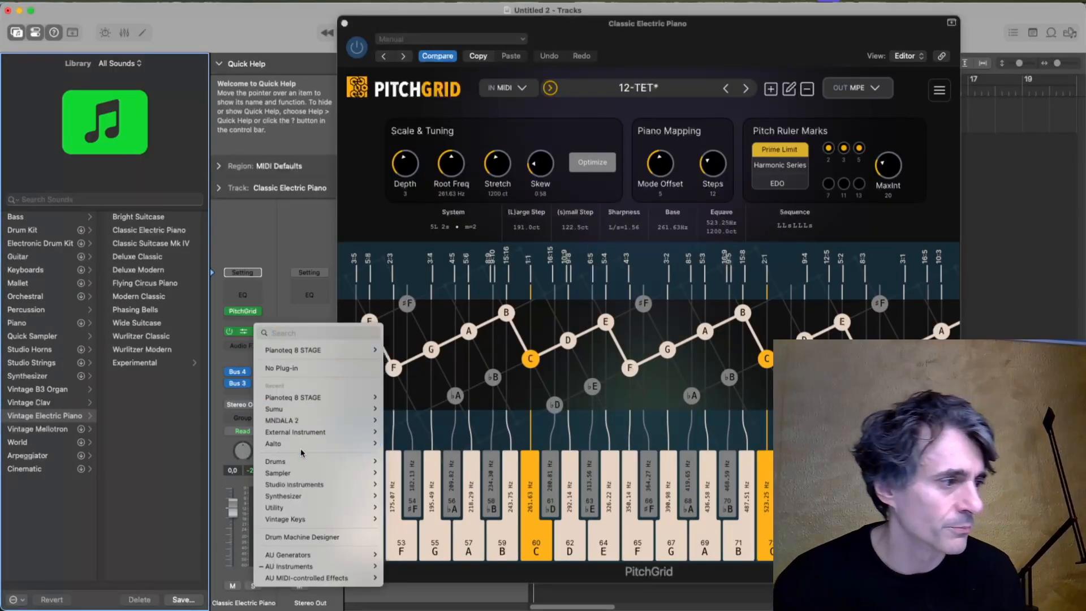
type("surge")
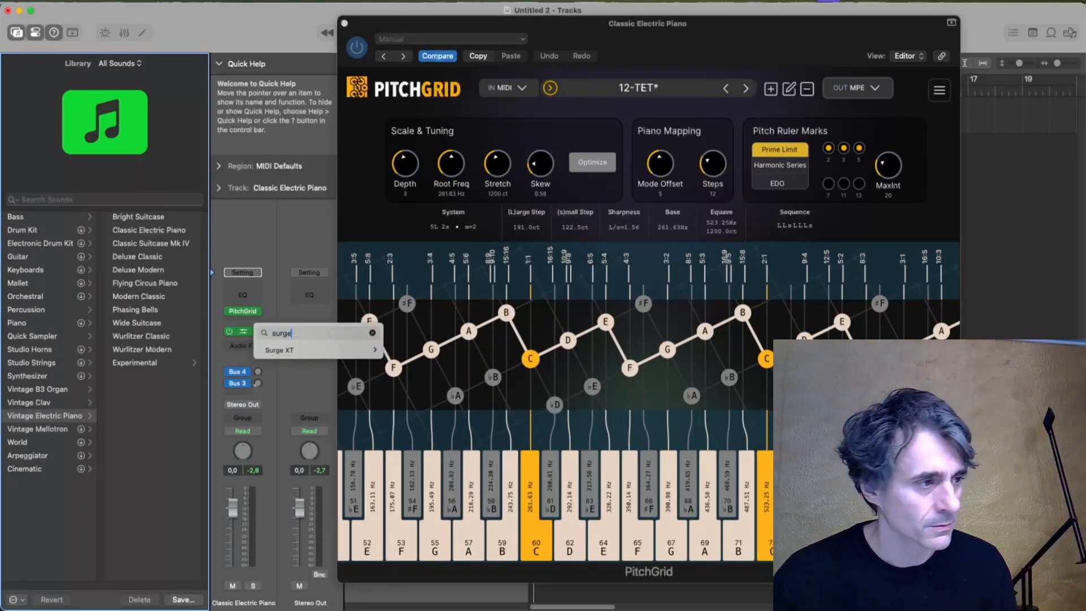
left_click(283, 351)
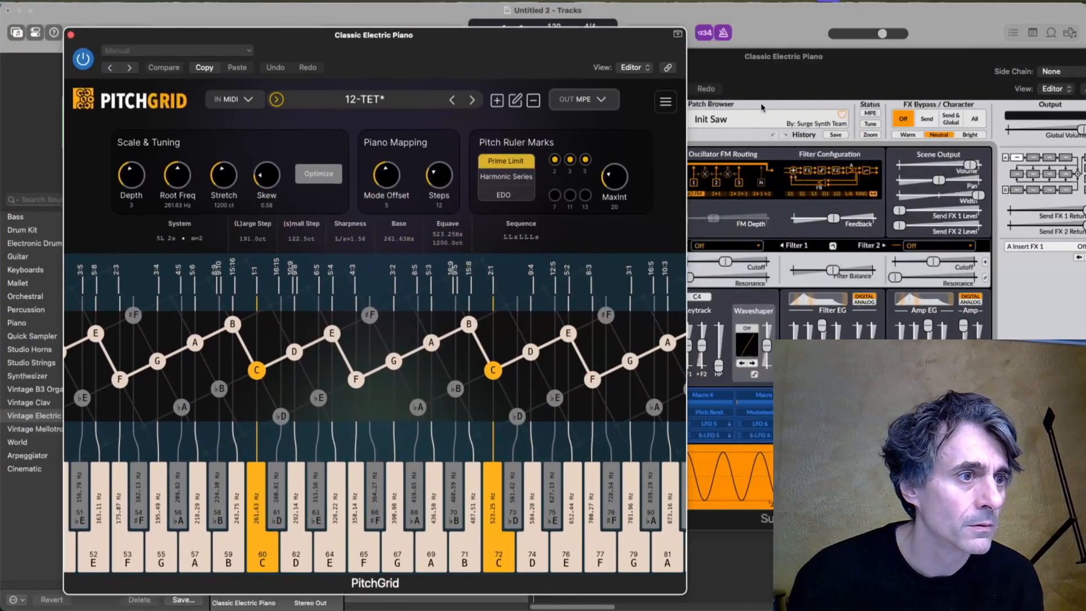
Load the factory Keys patch House Organ in Surge XT and reposition its window beside PitchGrid.
left_click(762, 108)
left_click(588, 126)
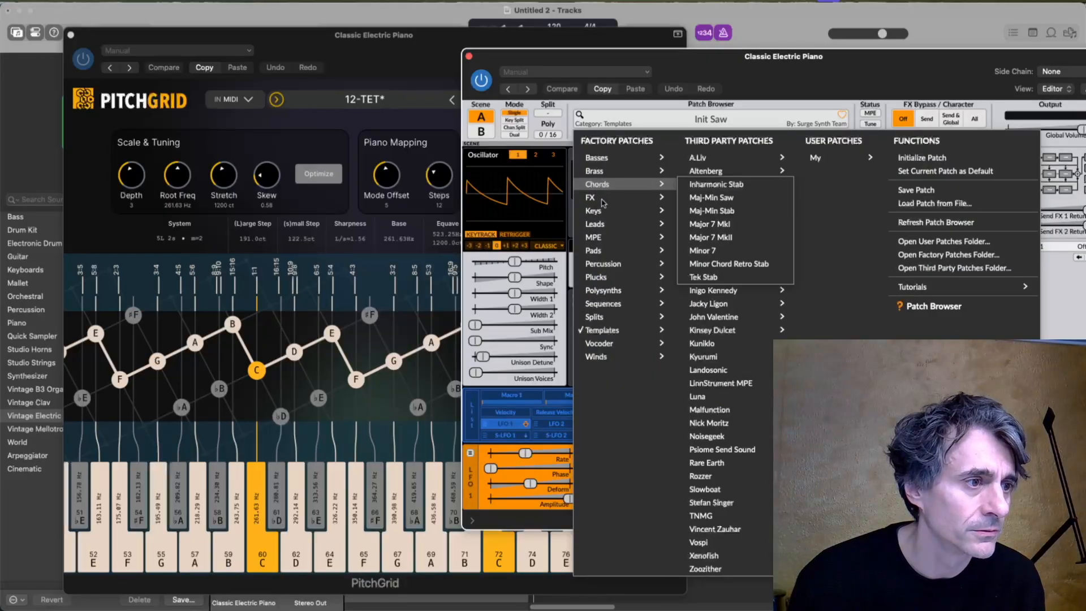
mouse_move(601, 210)
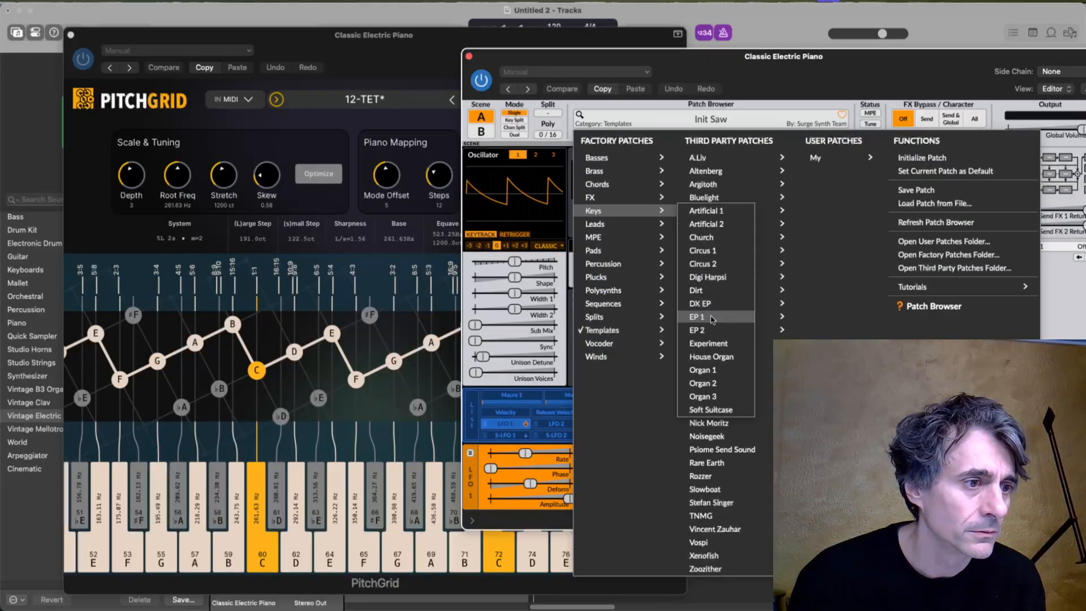
left_click(712, 357)
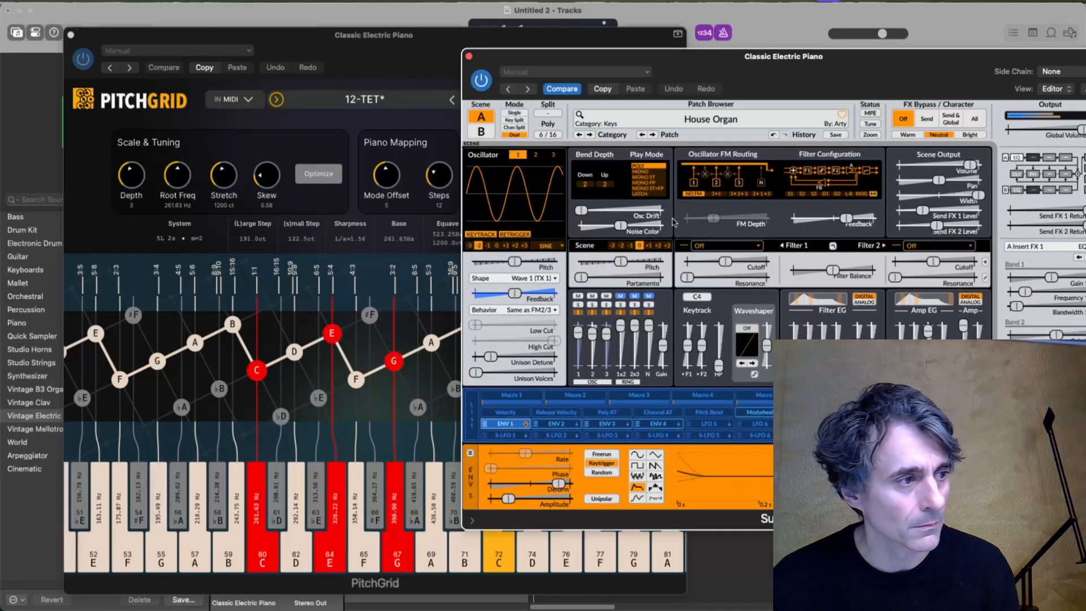
left_click_drag(912, 64, 869, 112)
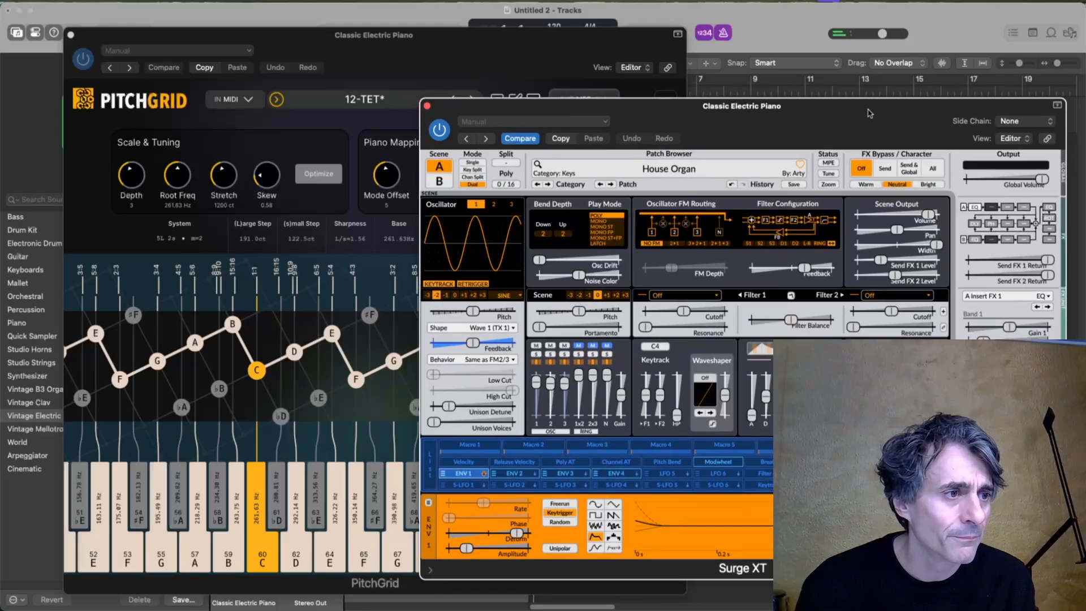
left_click_drag(667, 109, 677, 143)
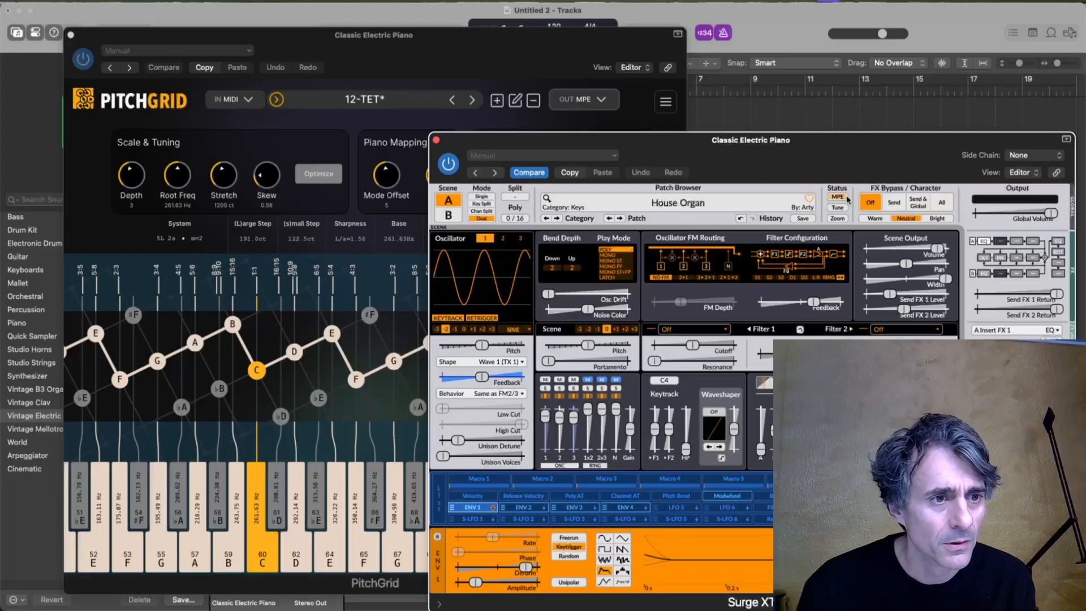
Enable MPE in Surge XT and move its window so the lower controls are accessible.
left_click(839, 208)
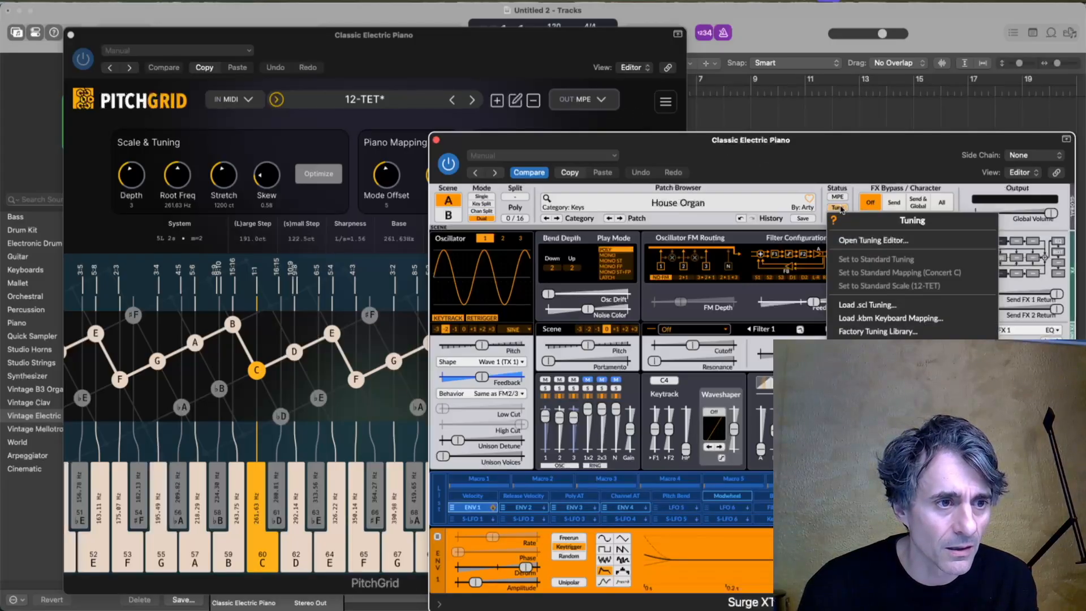
left_click(840, 209)
left_click(839, 197)
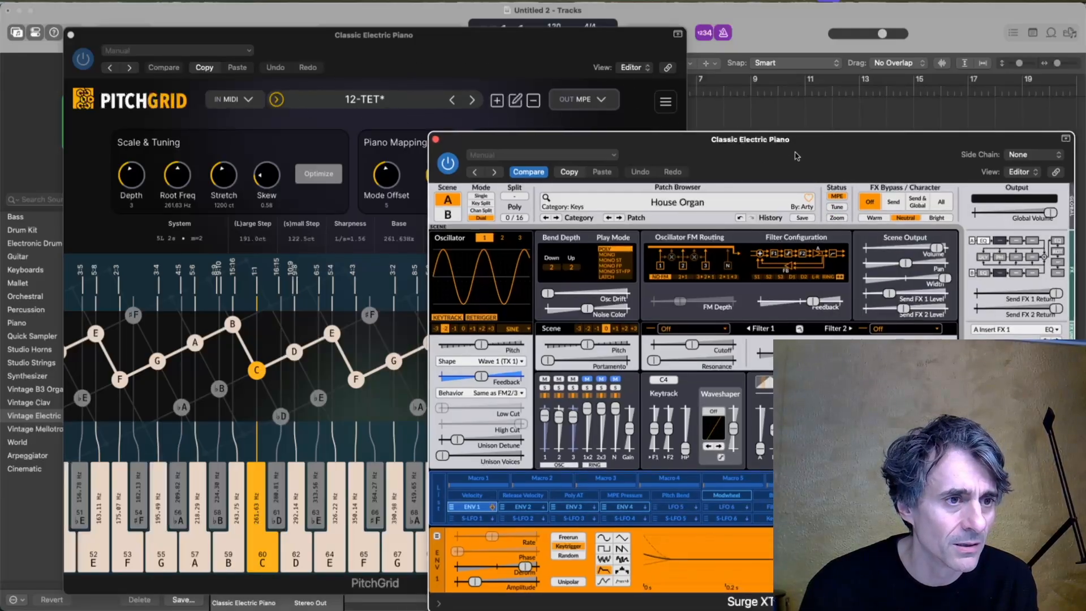
left_click_drag(798, 157, 767, 89)
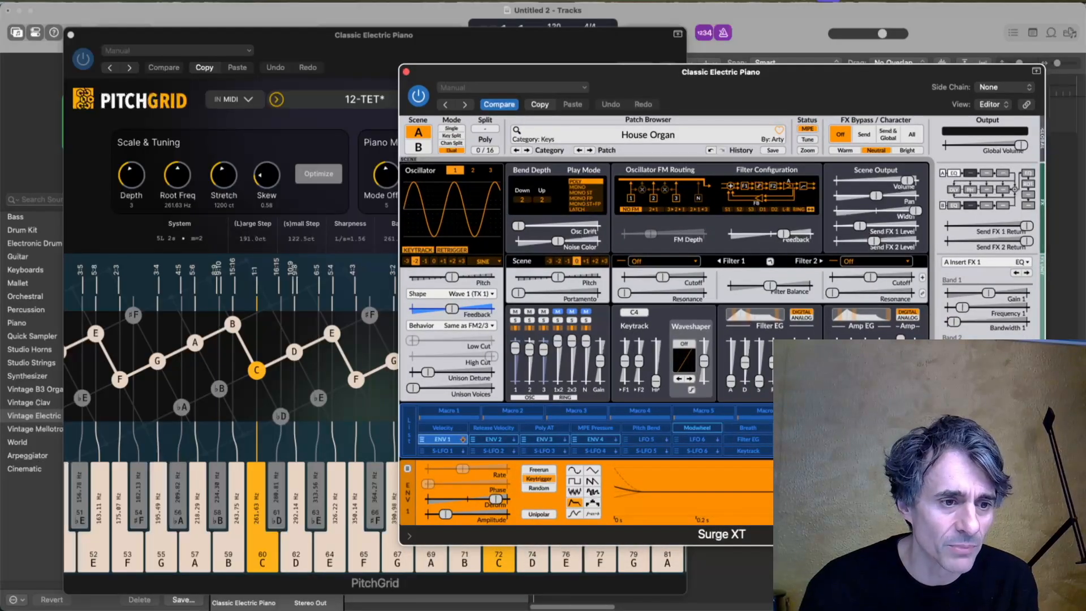
Compare Surge XT's MPE pitch bend range with the pitch bend range in PitchGrid's output settings.
left_click(1021, 517)
mouse_move(1007, 357)
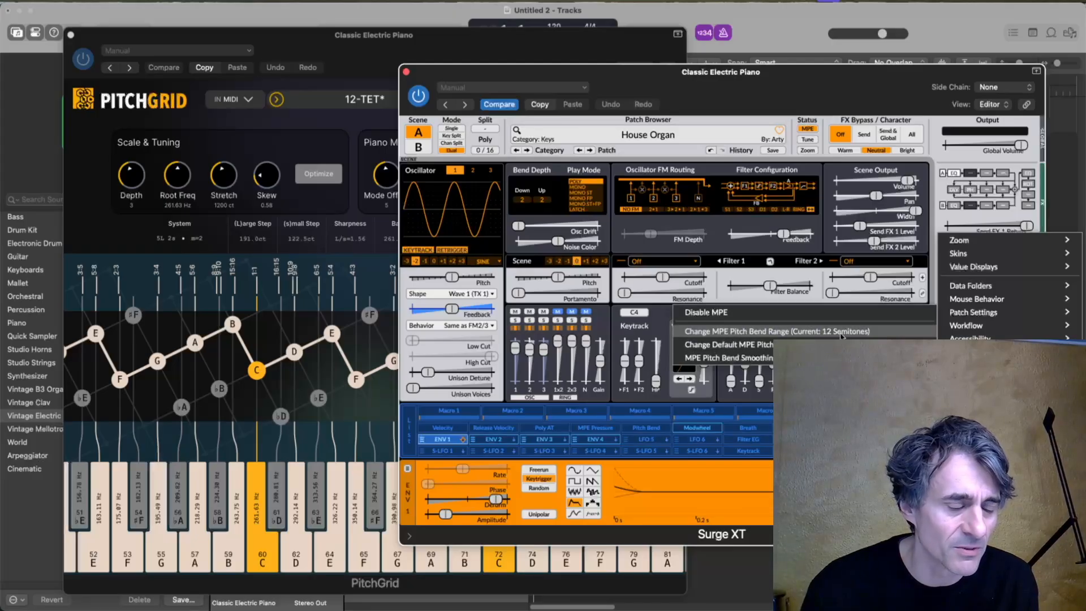
left_click(440, 56)
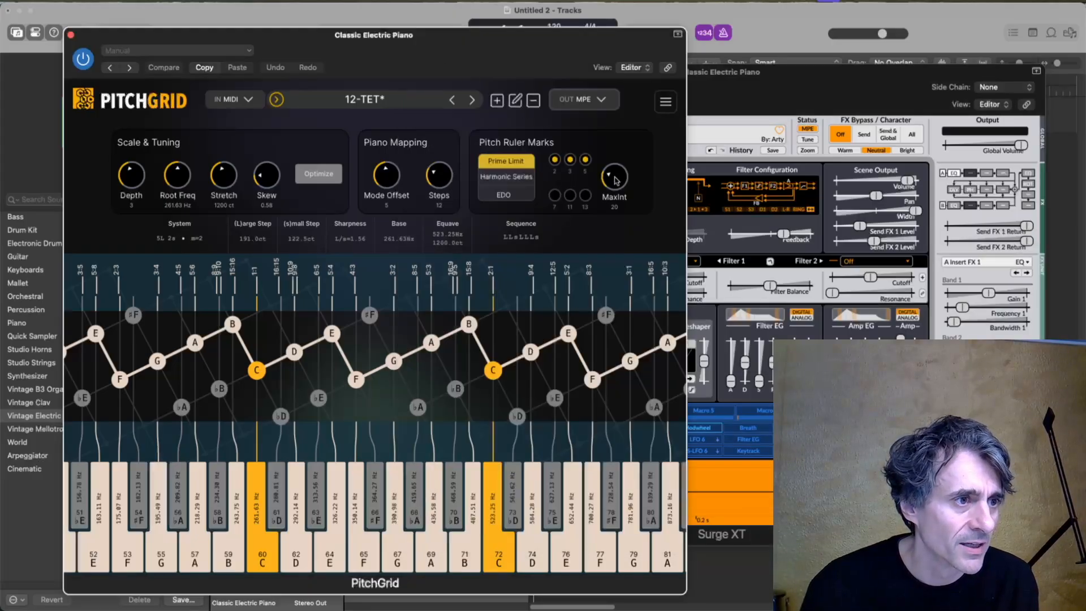
left_click(588, 100)
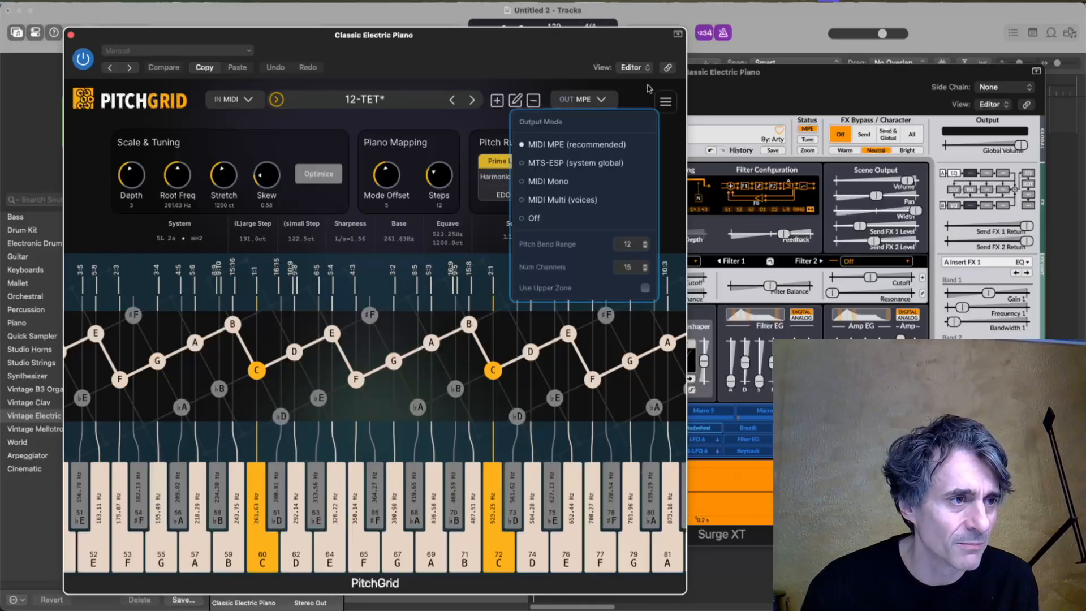
left_click(600, 100)
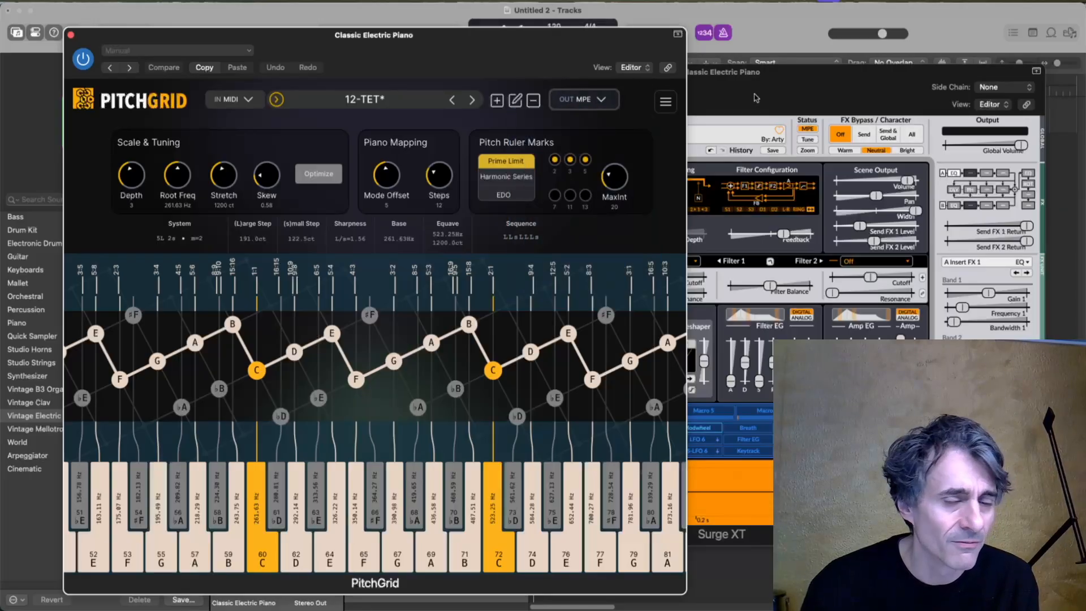
Retune PitchGrid to a root frequency of about 265.28 Hz, a stretch of about 1192 ct and a large step of about 201.6 ct.
left_click(827, 93)
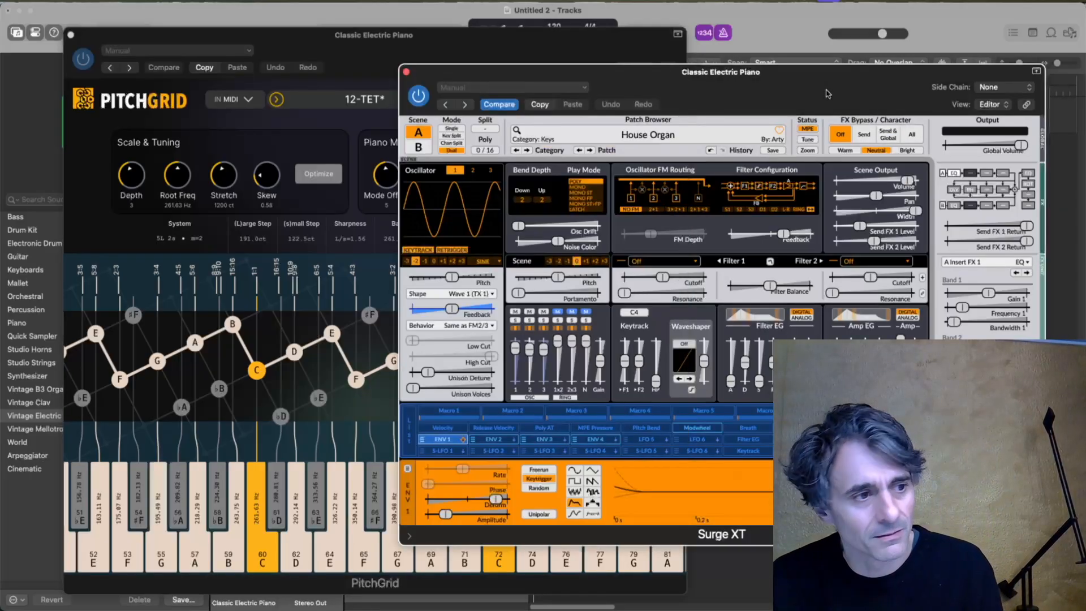
left_click_drag(275, 181, 184, 190)
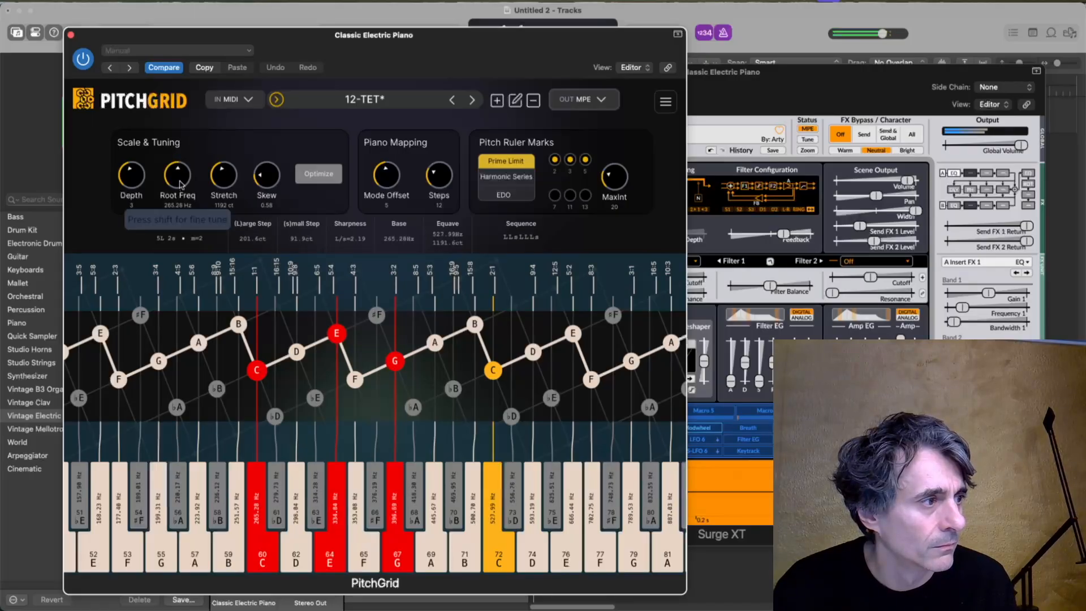
Switch PitchGrid's output mode to MTS-ESP (system global) and turn off MPE in Surge XT.
left_click(862, 99)
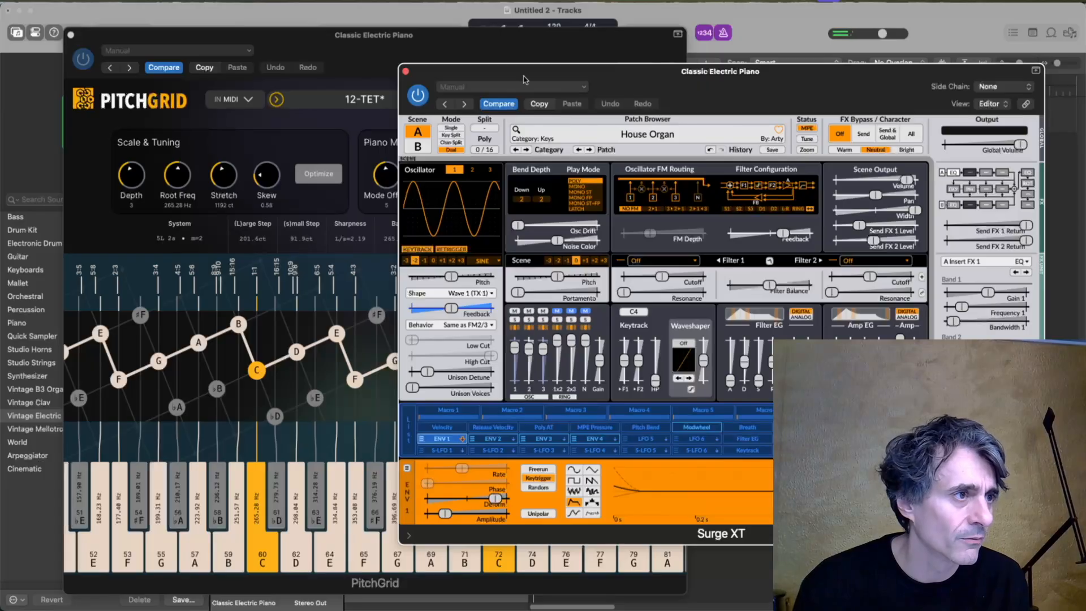
left_click_drag(526, 69, 649, 76)
left_click(535, 58)
left_click(583, 101)
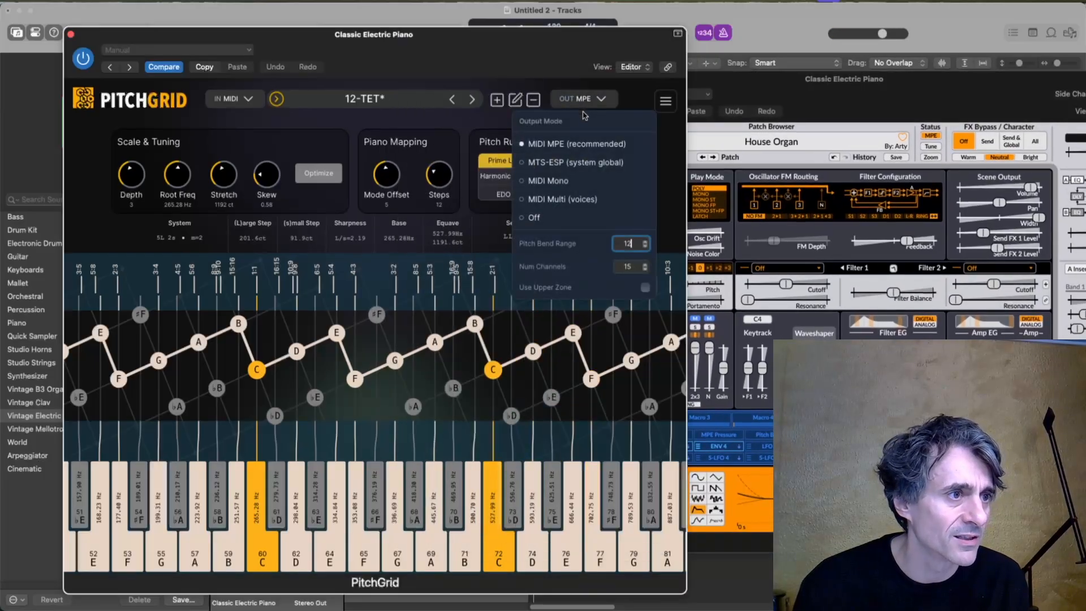
left_click(579, 164)
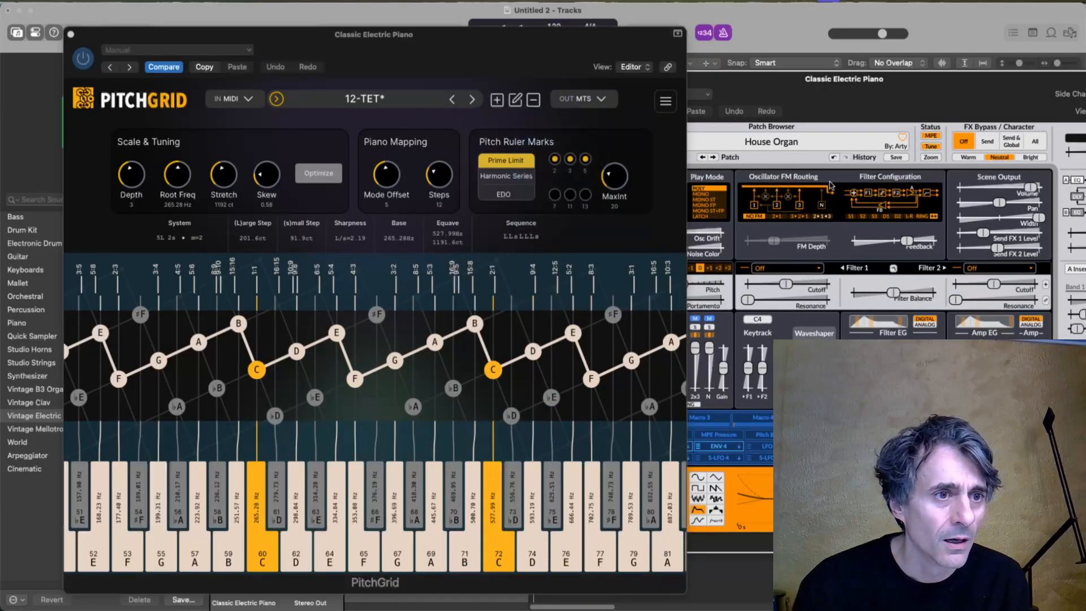
left_click(932, 138)
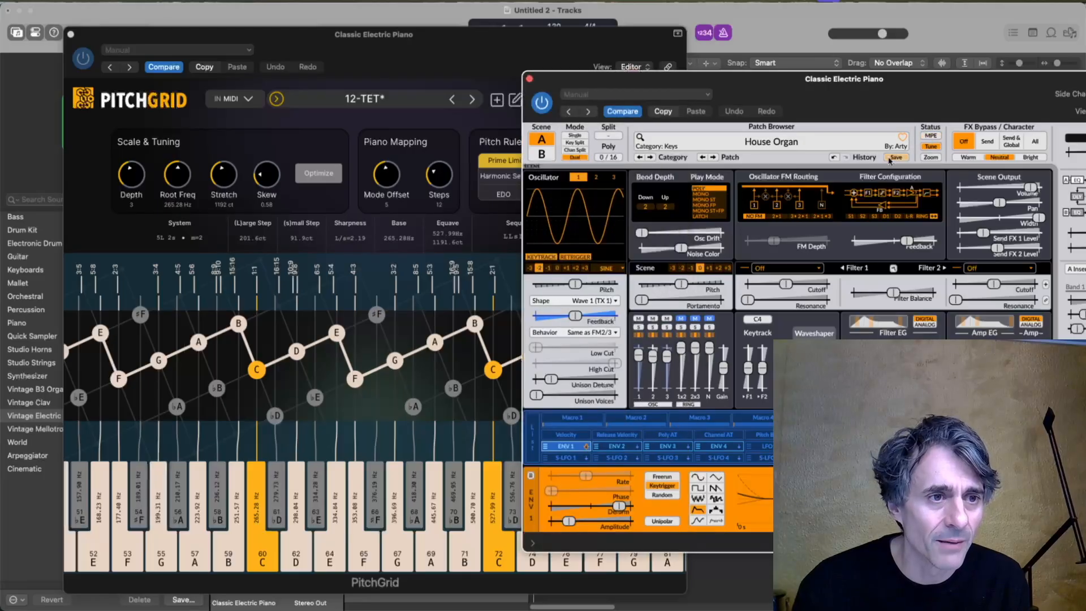
Examine Surge XT's MTS-ESP tuning options and its online user manual, and return to PitchGrid.
left_click(932, 146)
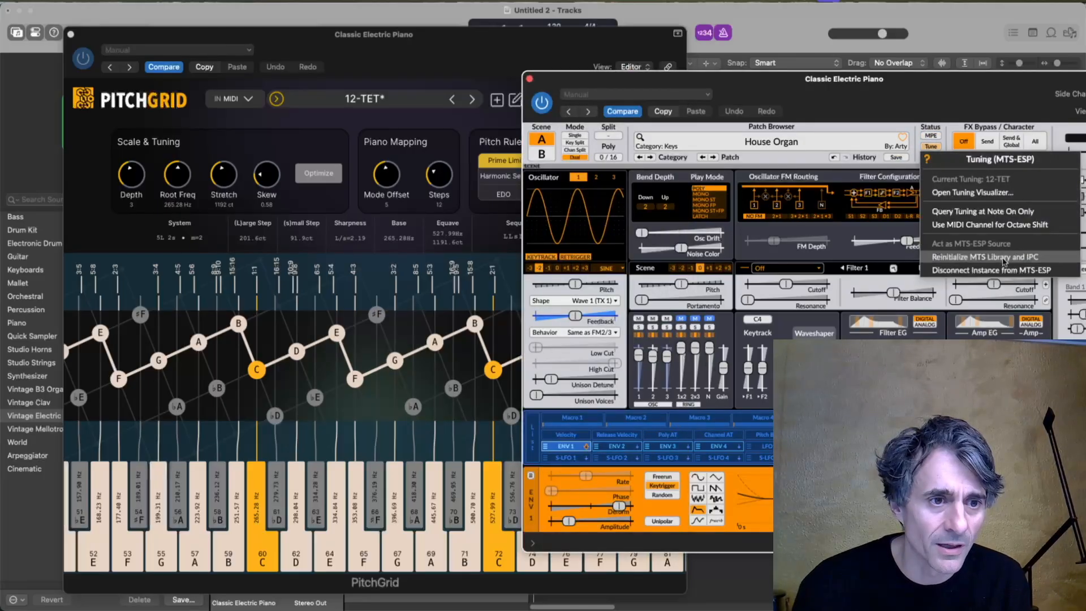
left_click(927, 159)
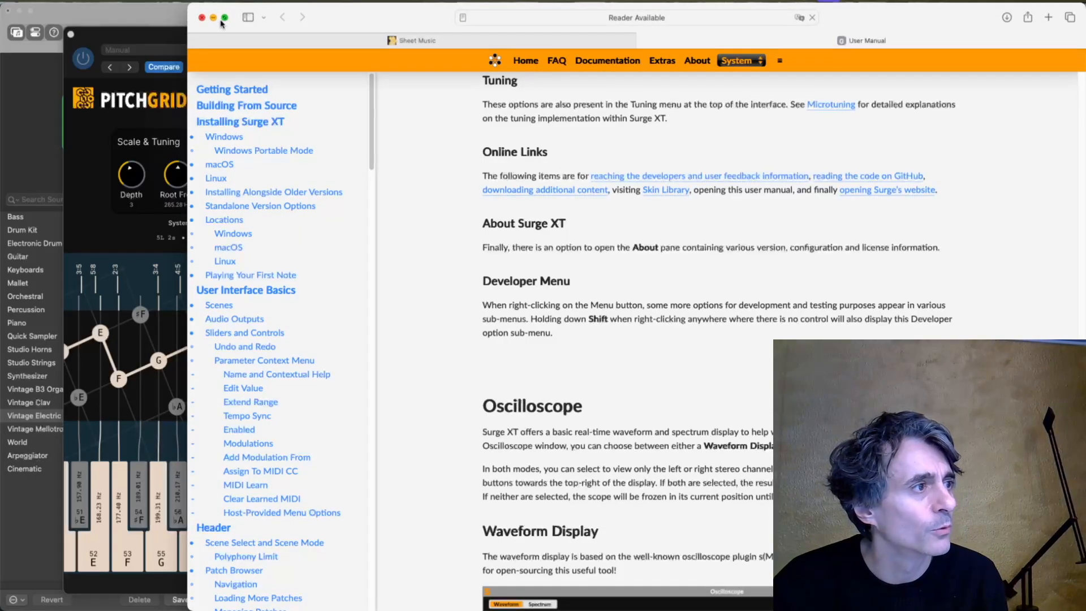
left_click(203, 18)
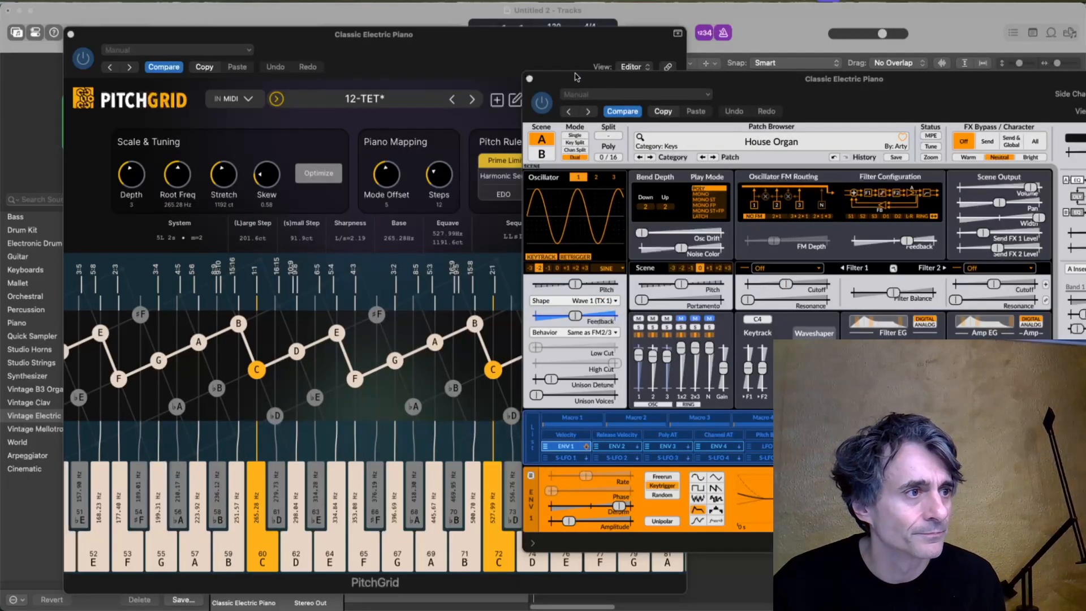
left_click(478, 56)
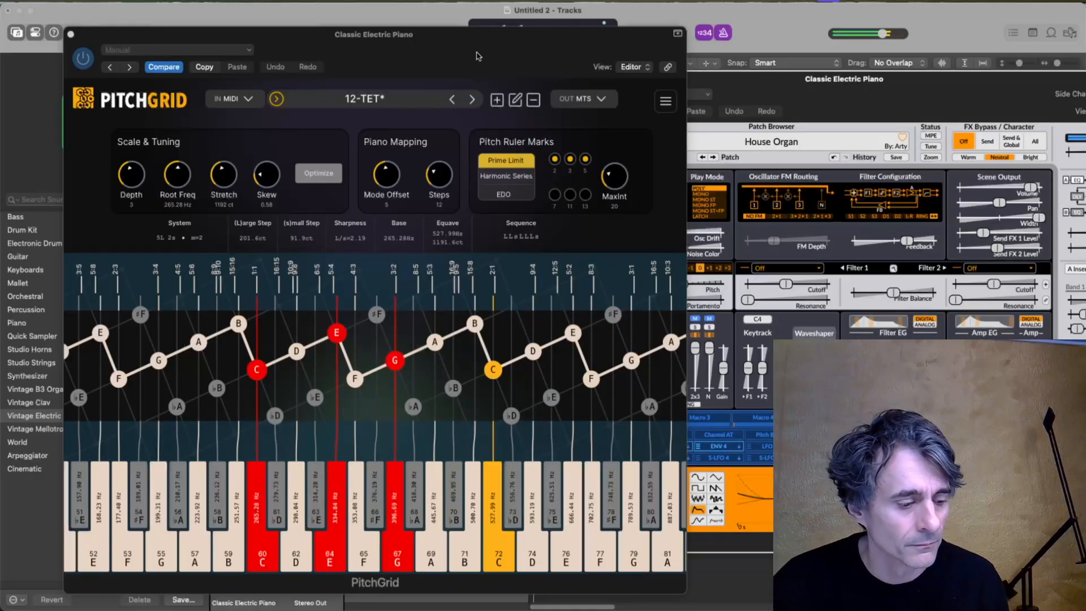
Set PitchGrid's output mode back to MIDI MPE (recommended) and enable MPE again in Surge XT.
left_click_drag(928, 79, 890, 138)
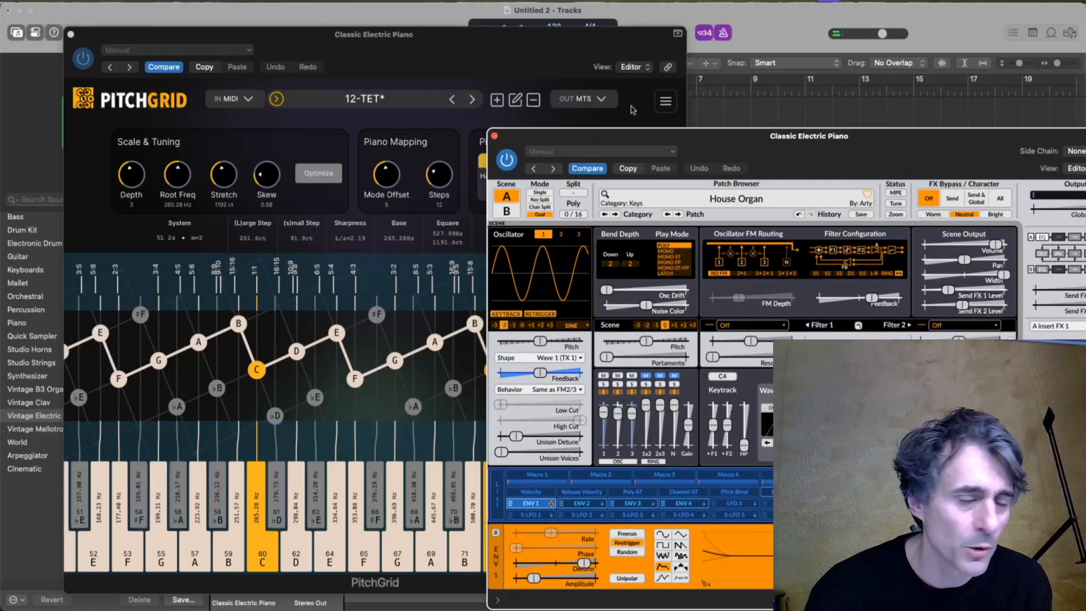
left_click(601, 101)
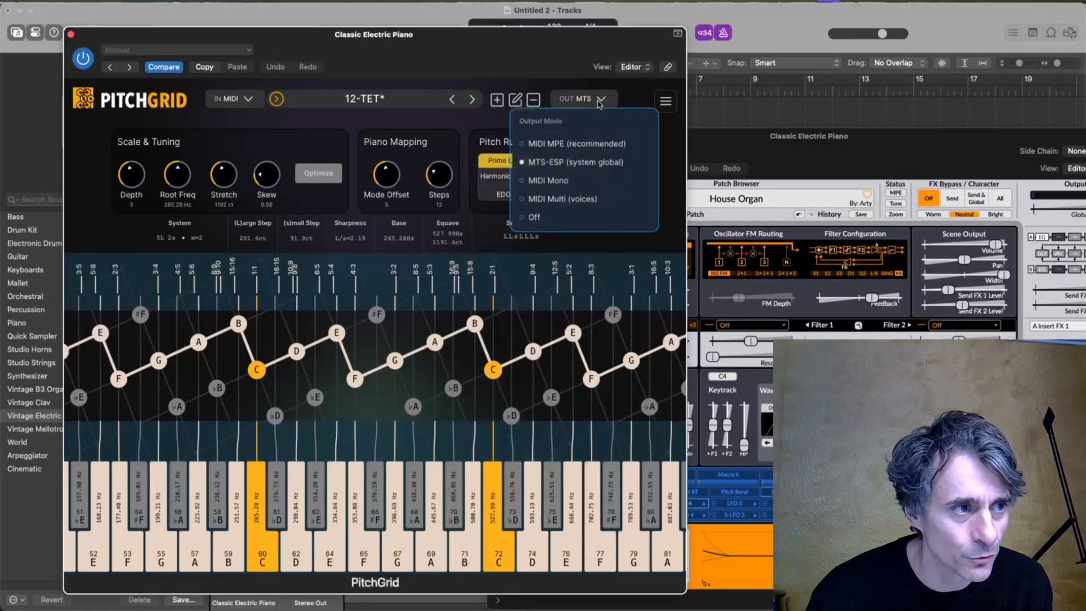
left_click(597, 143)
left_click_drag(778, 141, 749, 62)
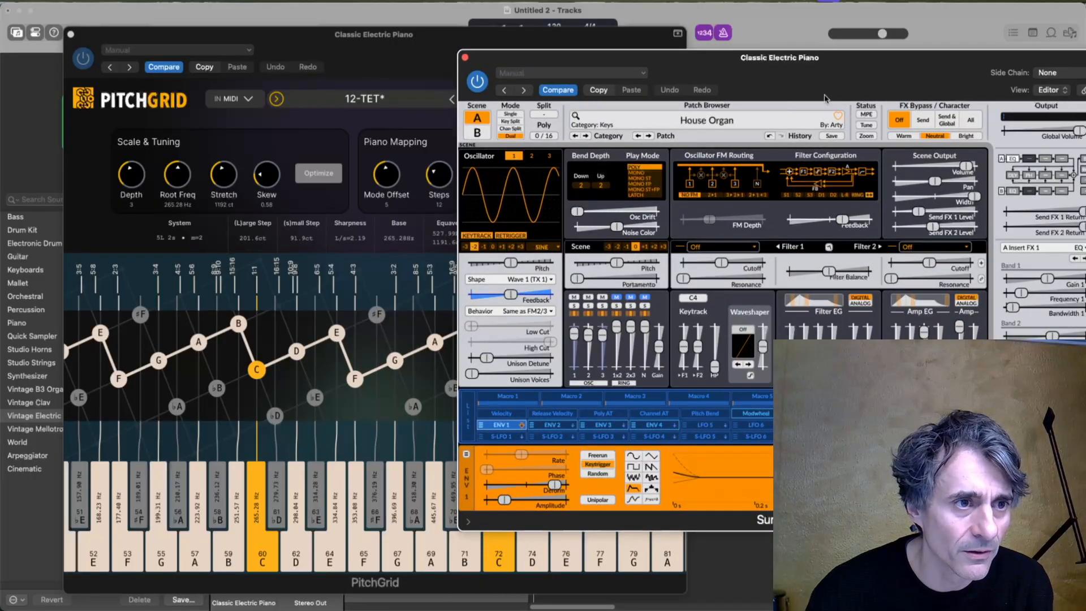
left_click(866, 114)
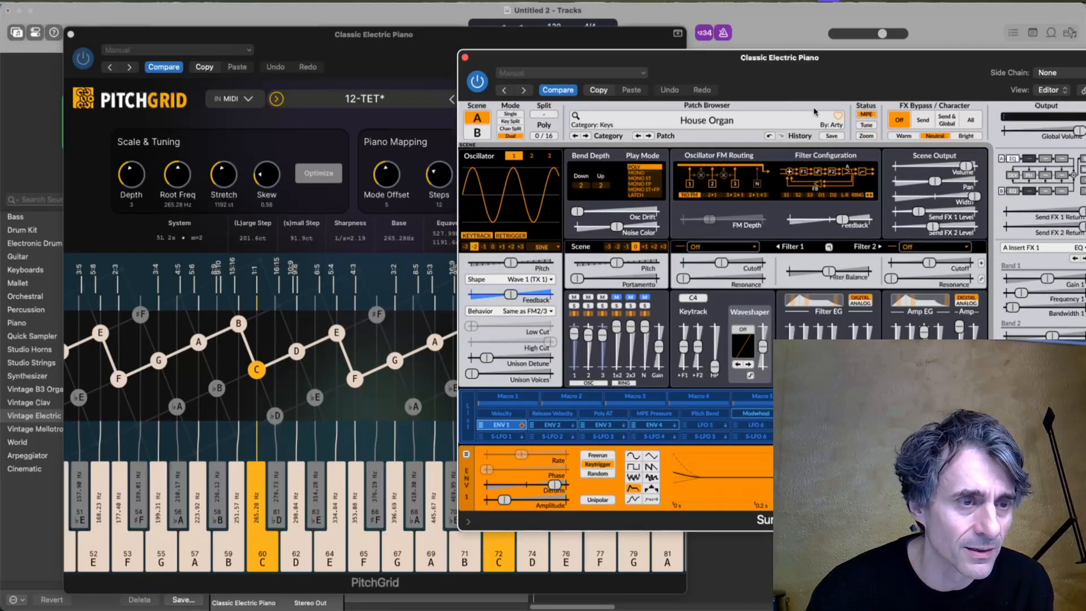
left_click_drag(907, 64, 876, 93)
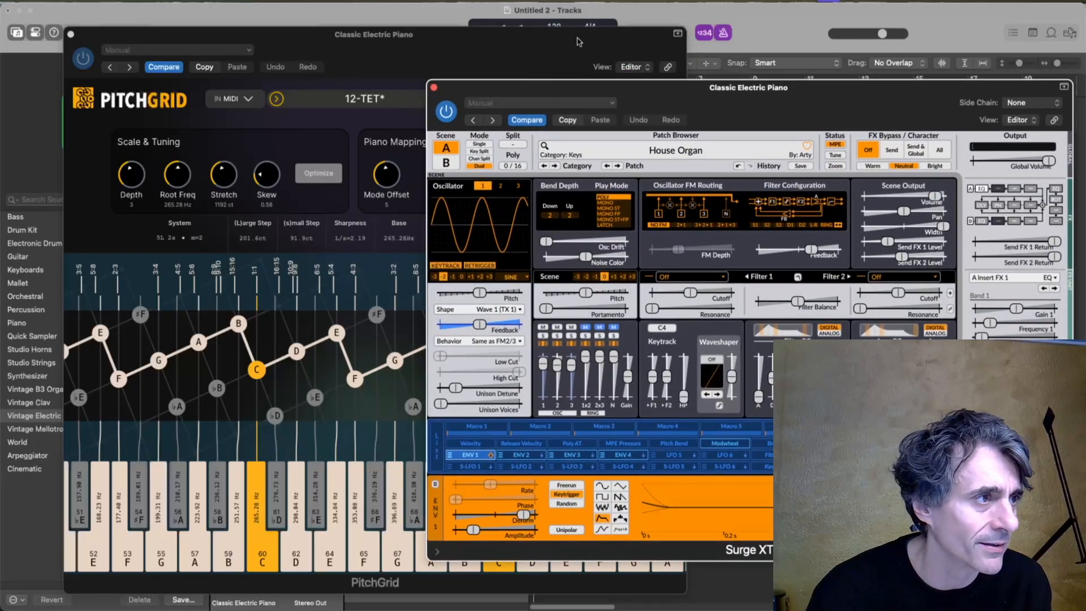
Bring PitchGrid to the front, check its output settings and close them for a note test.
left_click(485, 44)
left_click(594, 100)
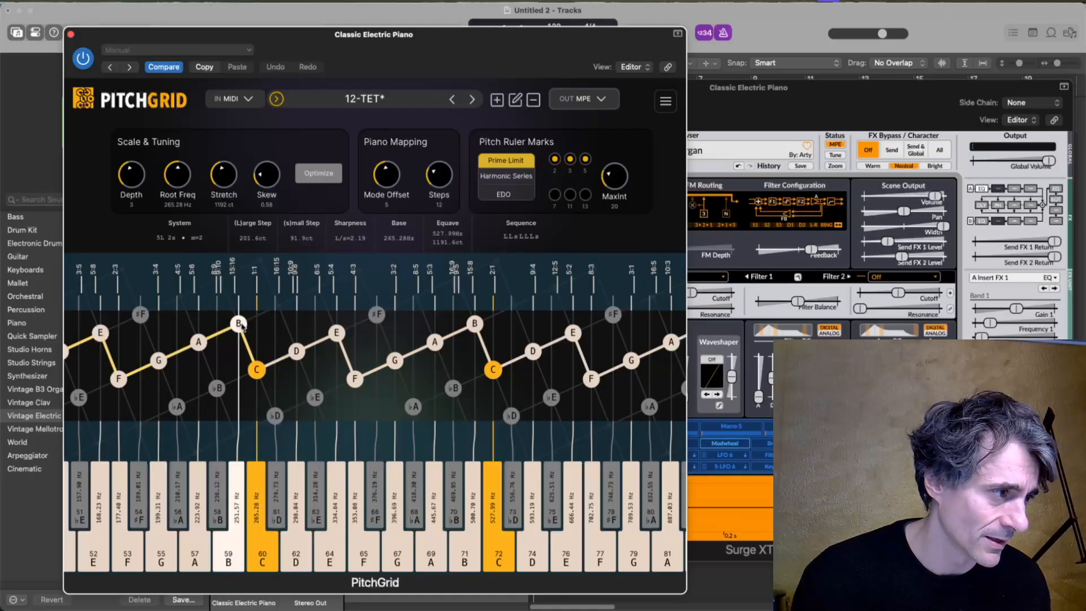
left_click(248, 361)
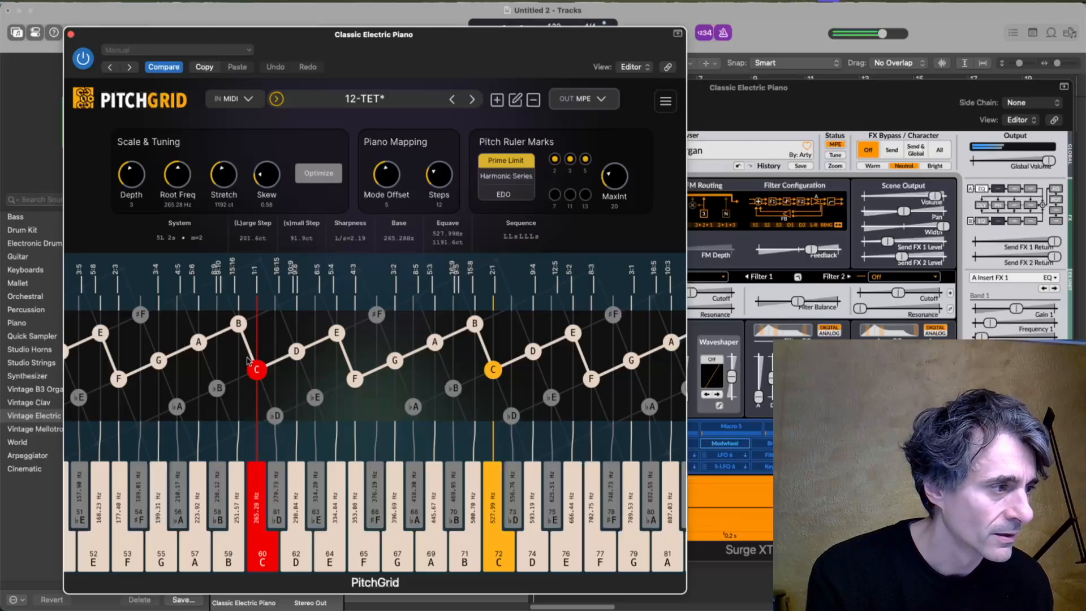